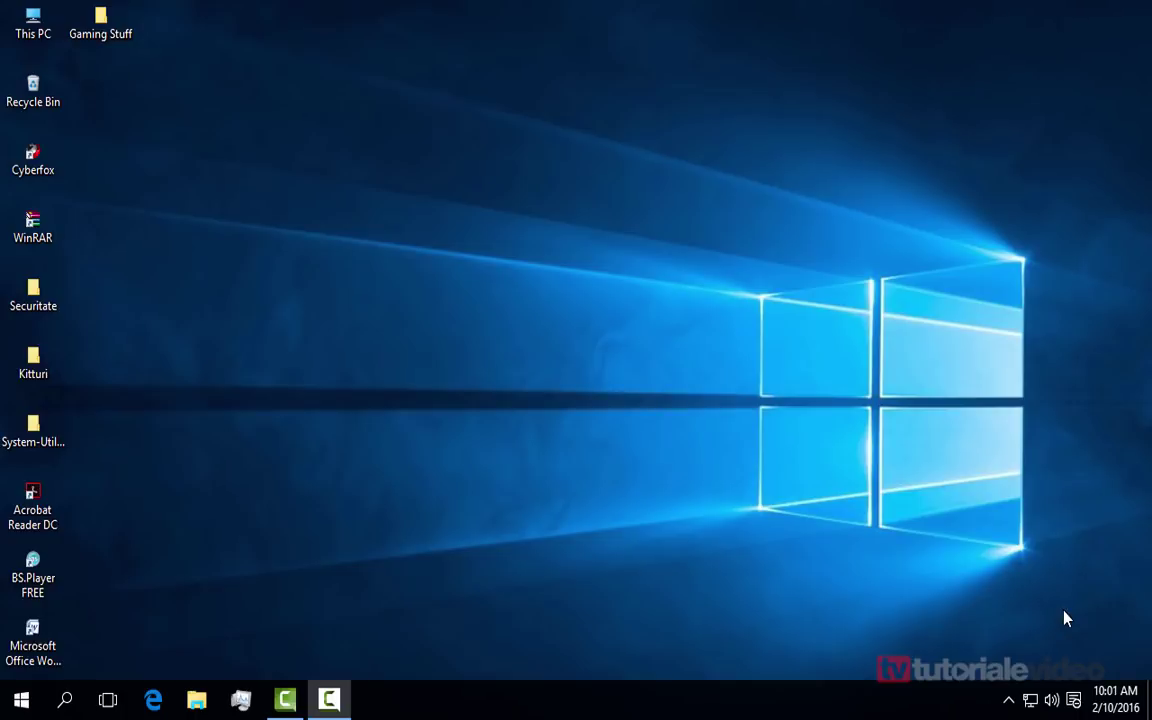
Step: Look at the uninstall option of the Candy Crush Soda tile in Start, and dismiss it without removing the app
left_click(12, 702)
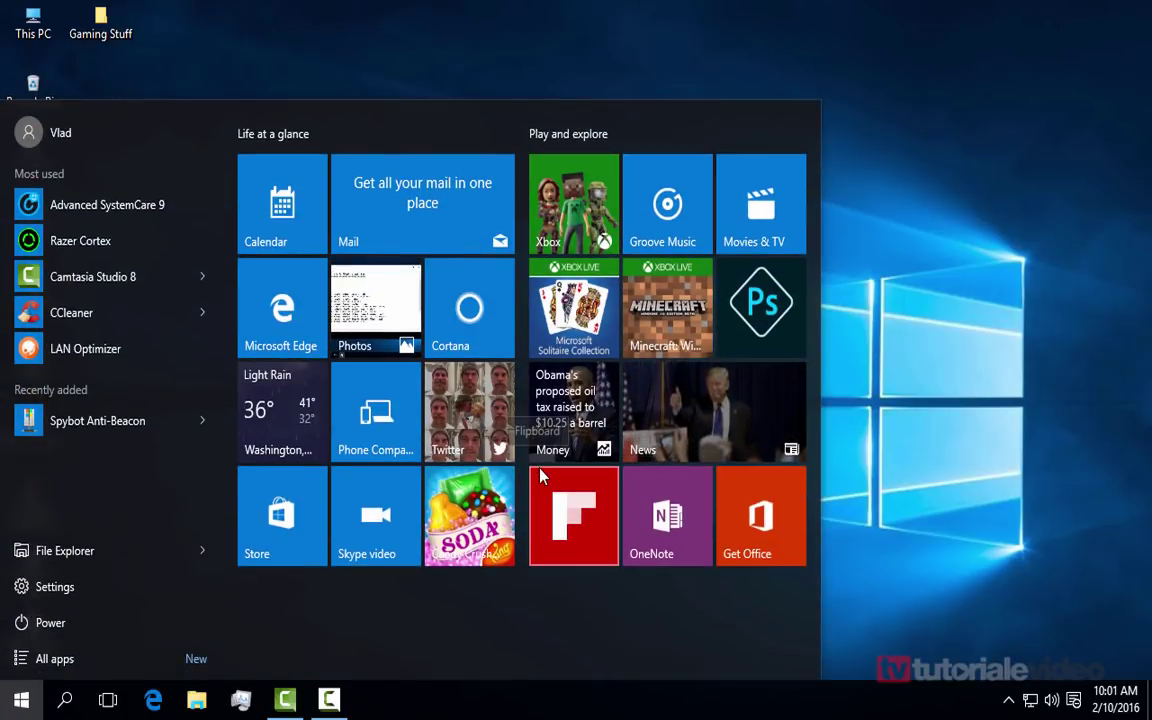
right_click(443, 548)
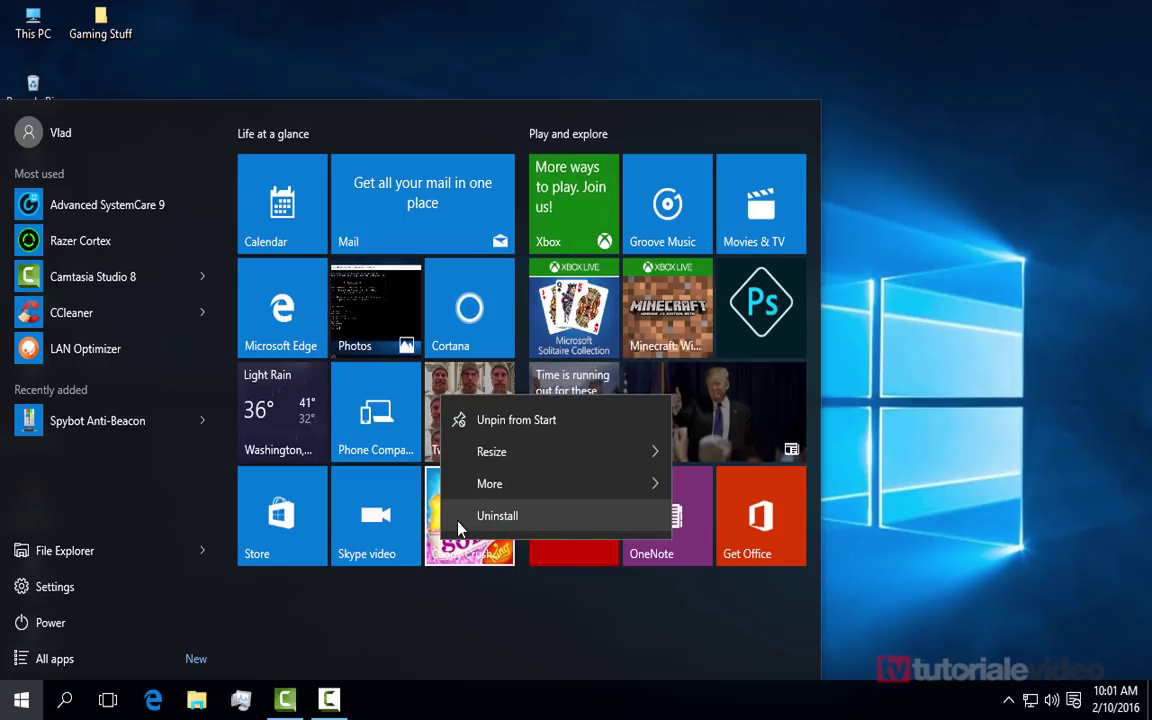
left_click(1113, 437)
left_click(1068, 449)
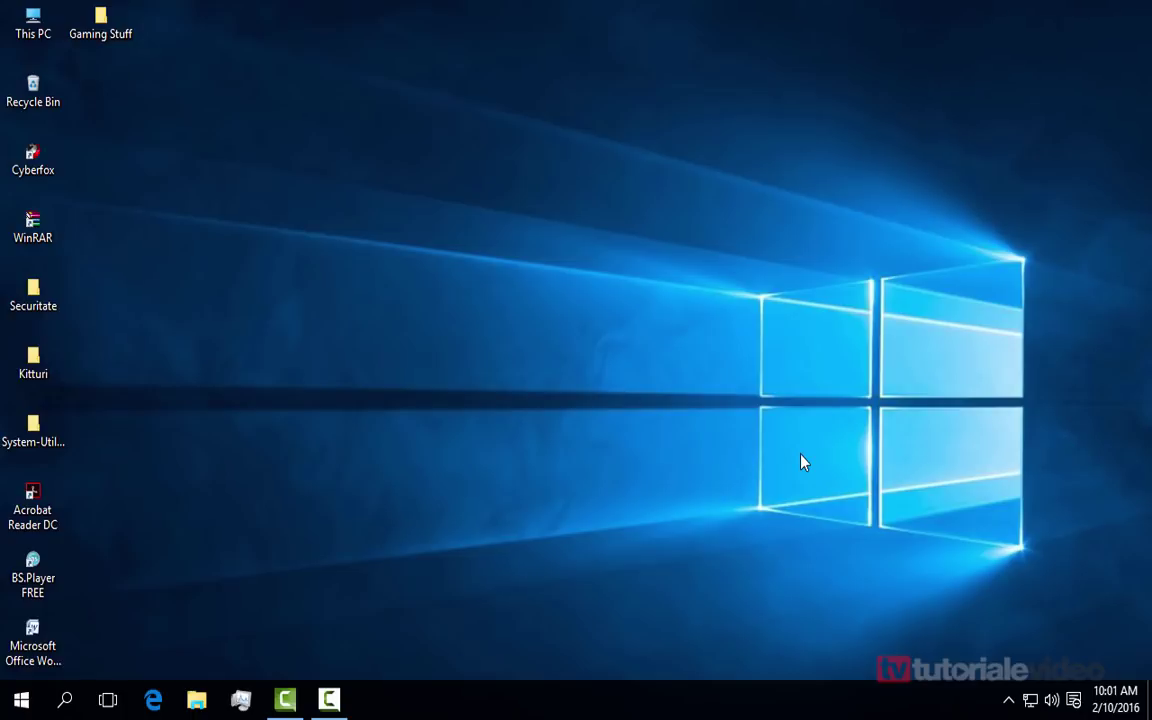
Step: Open CCleaner from the hidden background apps and display its list of programs that can be uninstalled
left_click(1011, 700)
double_click(1008, 622)
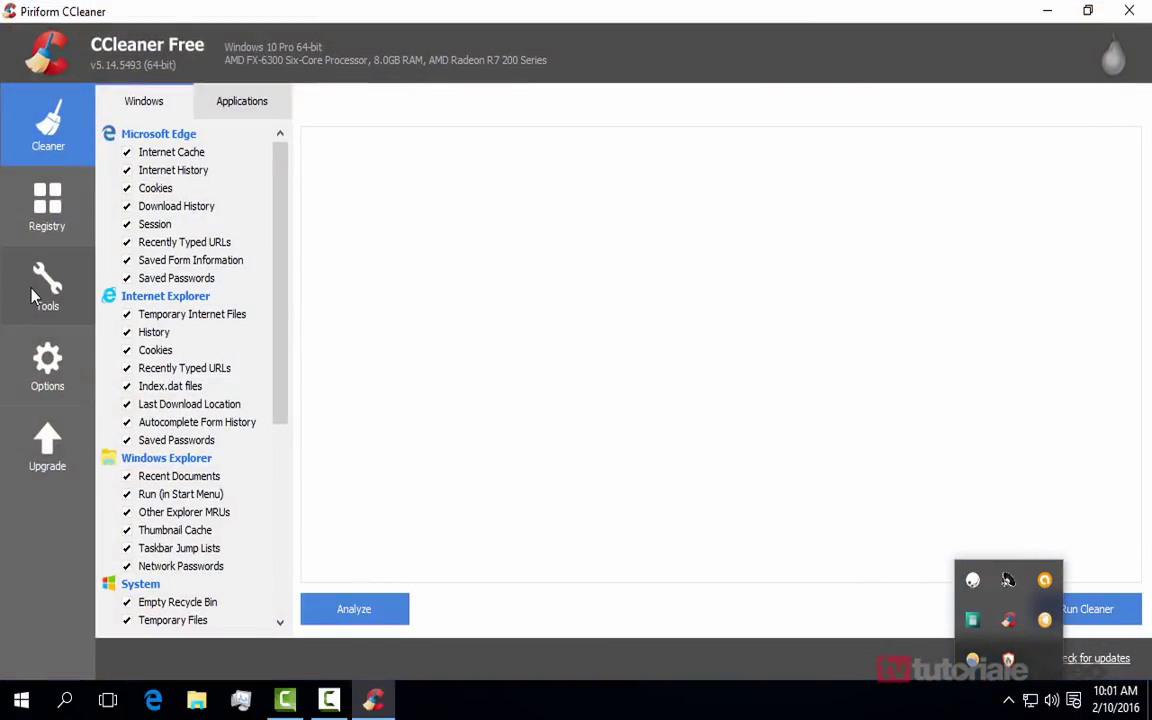
left_click(32, 296)
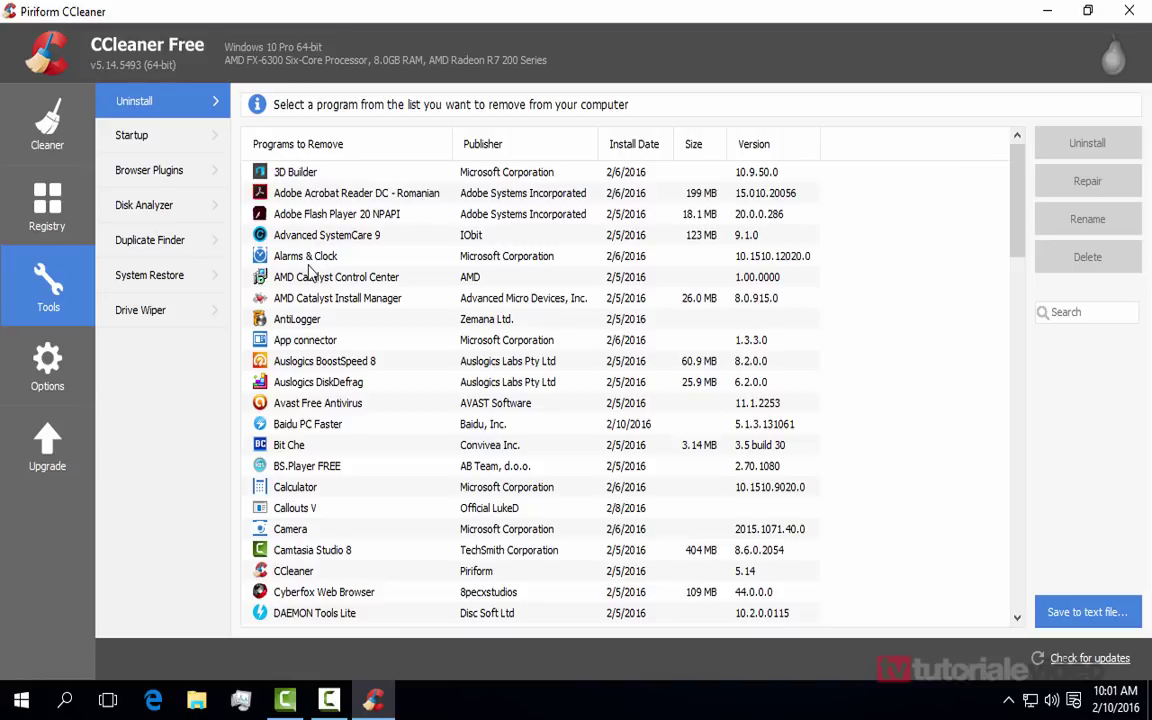
Step: Uninstall the Xbox app, confirming its removal, and check the Start menu tiles for it
scroll(305, 300, "down", 20)
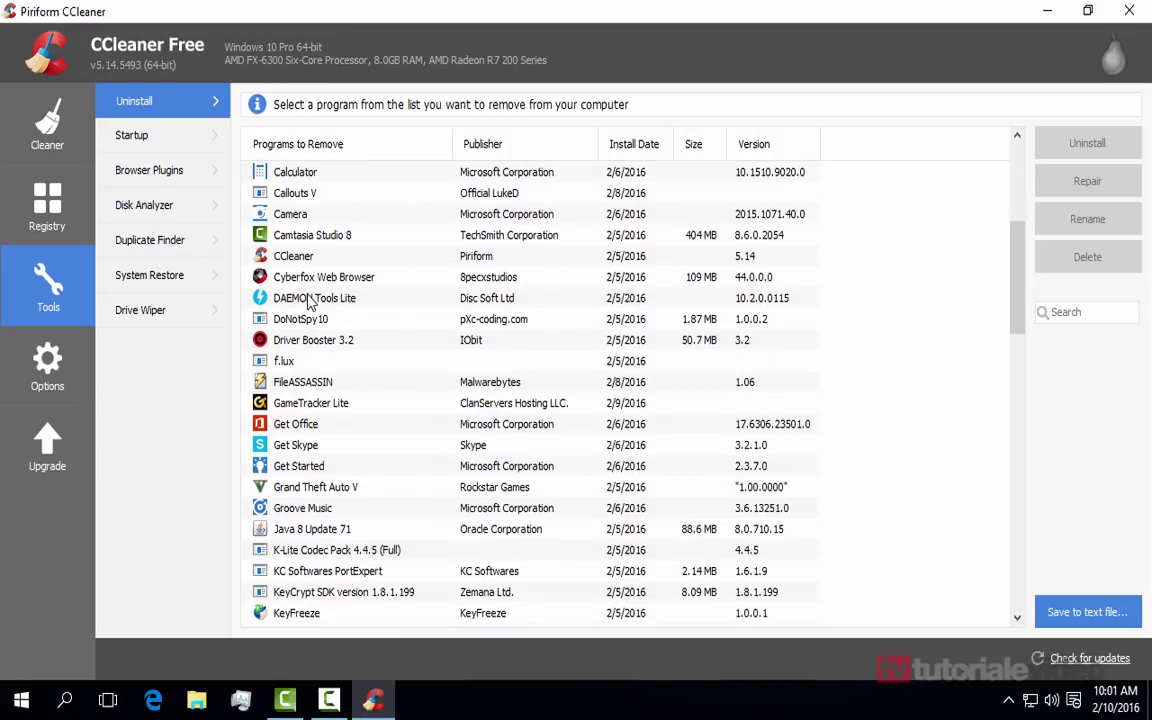
scroll(308, 312, "down", 5)
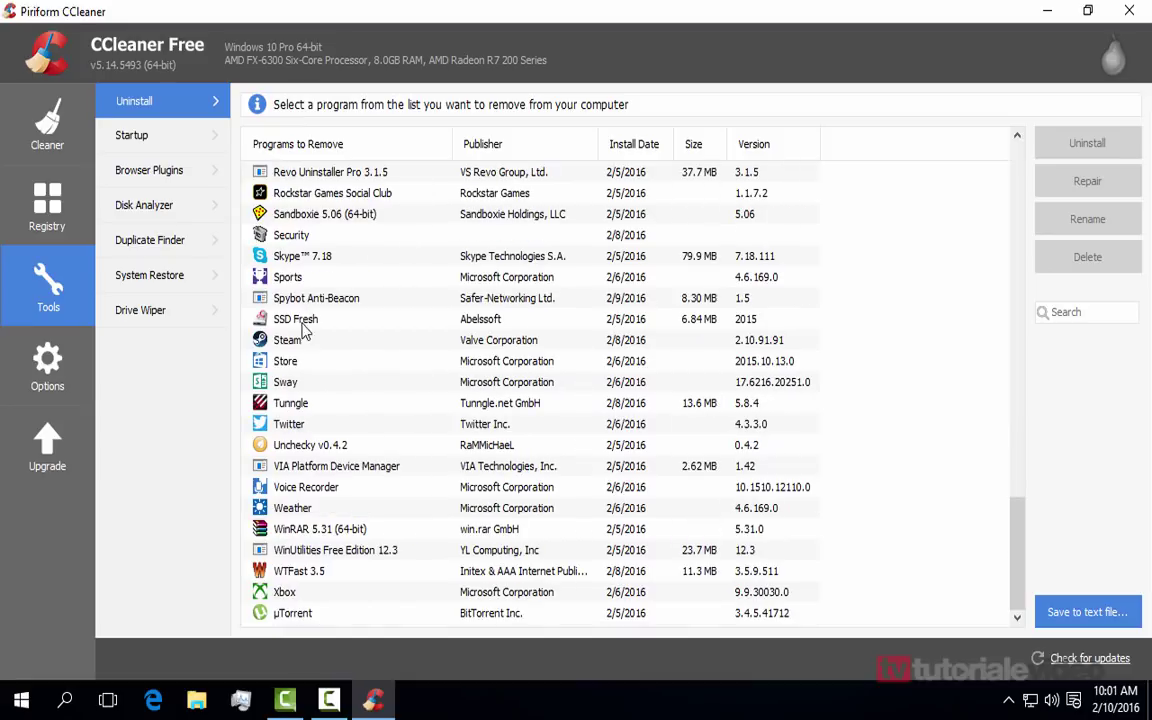
left_click(363, 600)
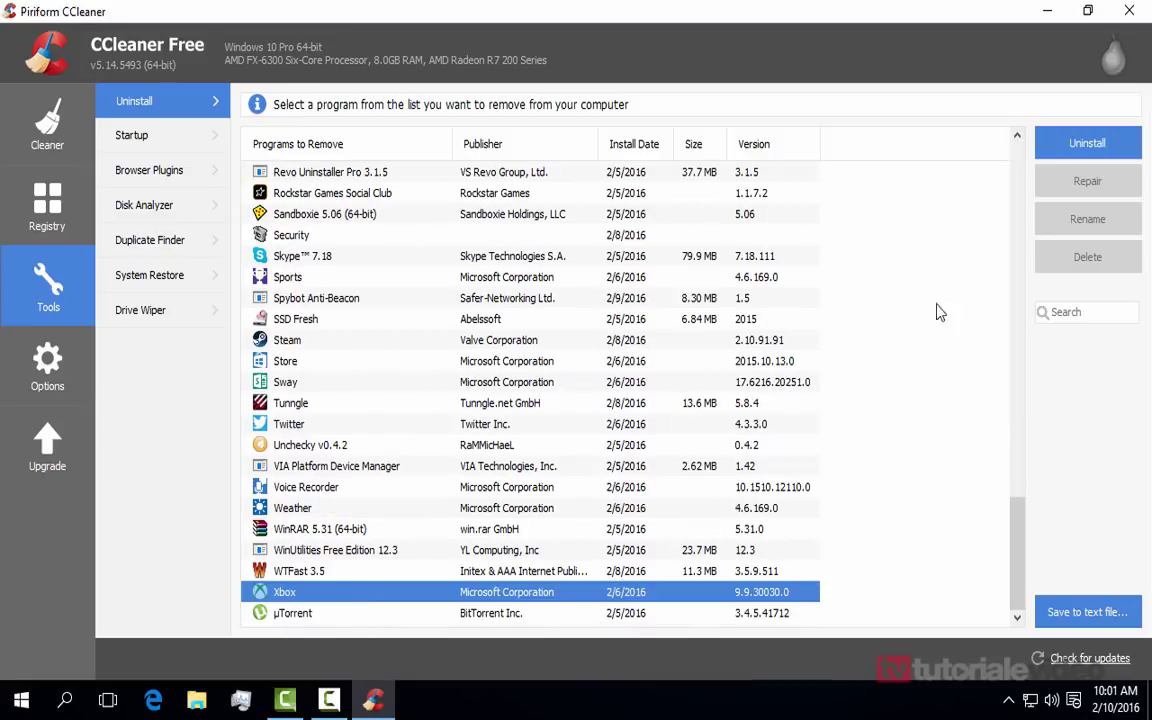
left_click(1078, 144)
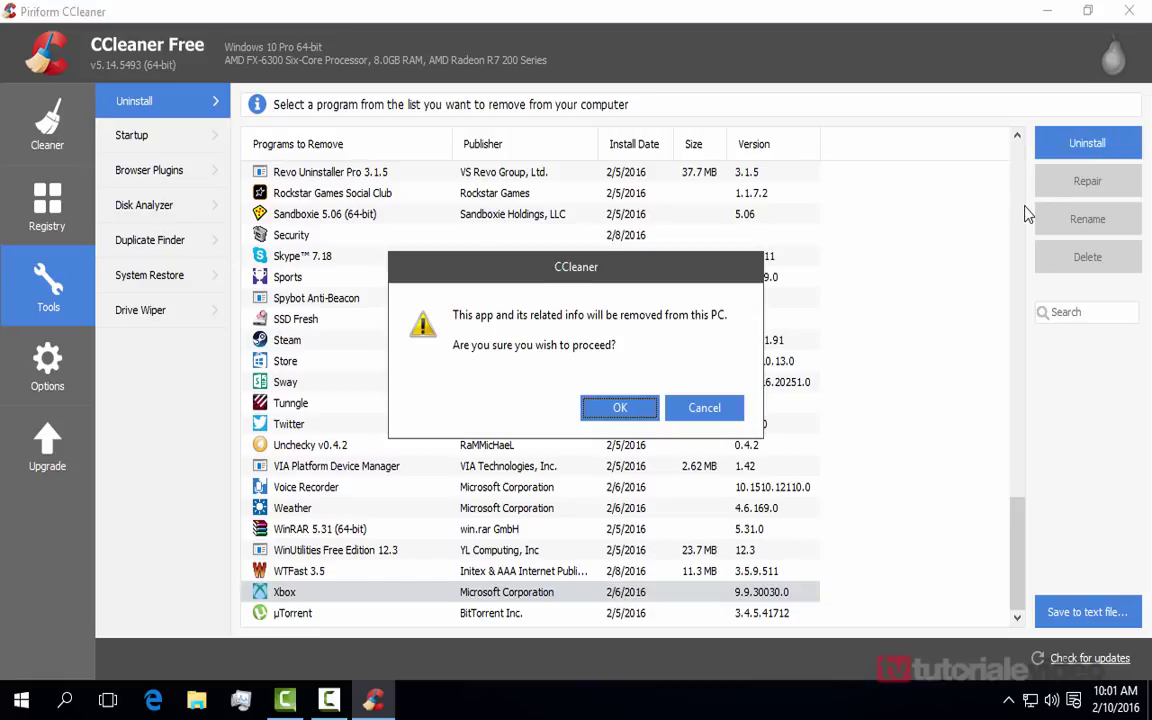
left_click(602, 408)
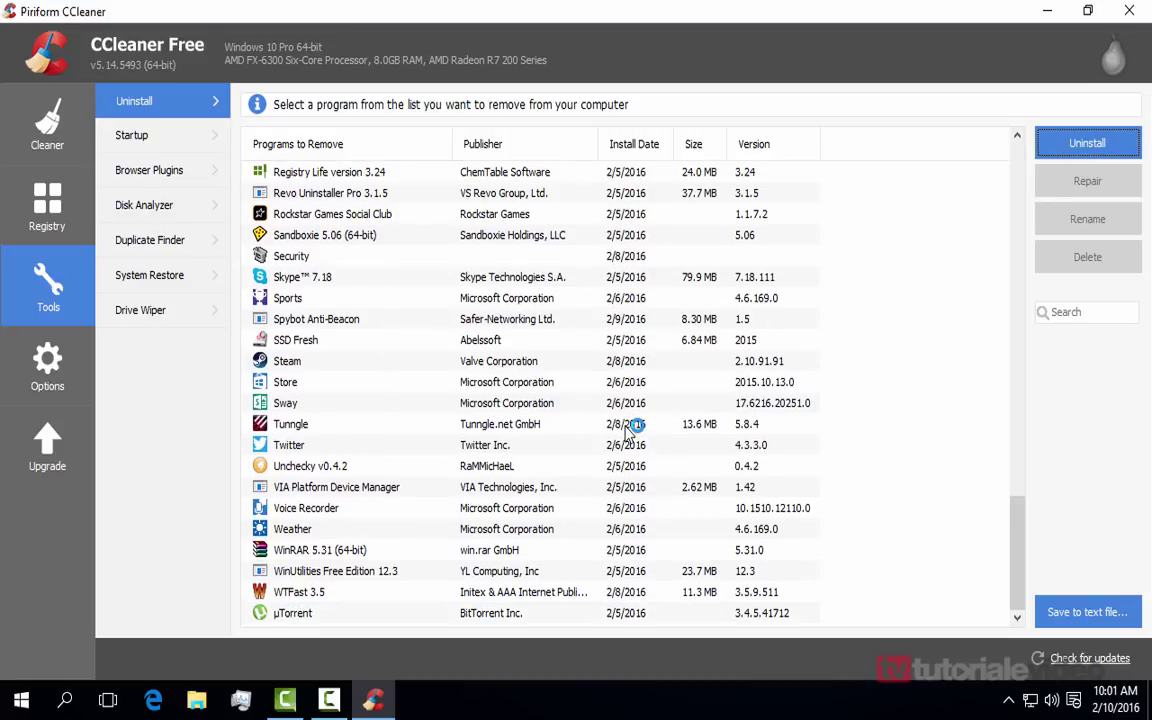
left_click(21, 699)
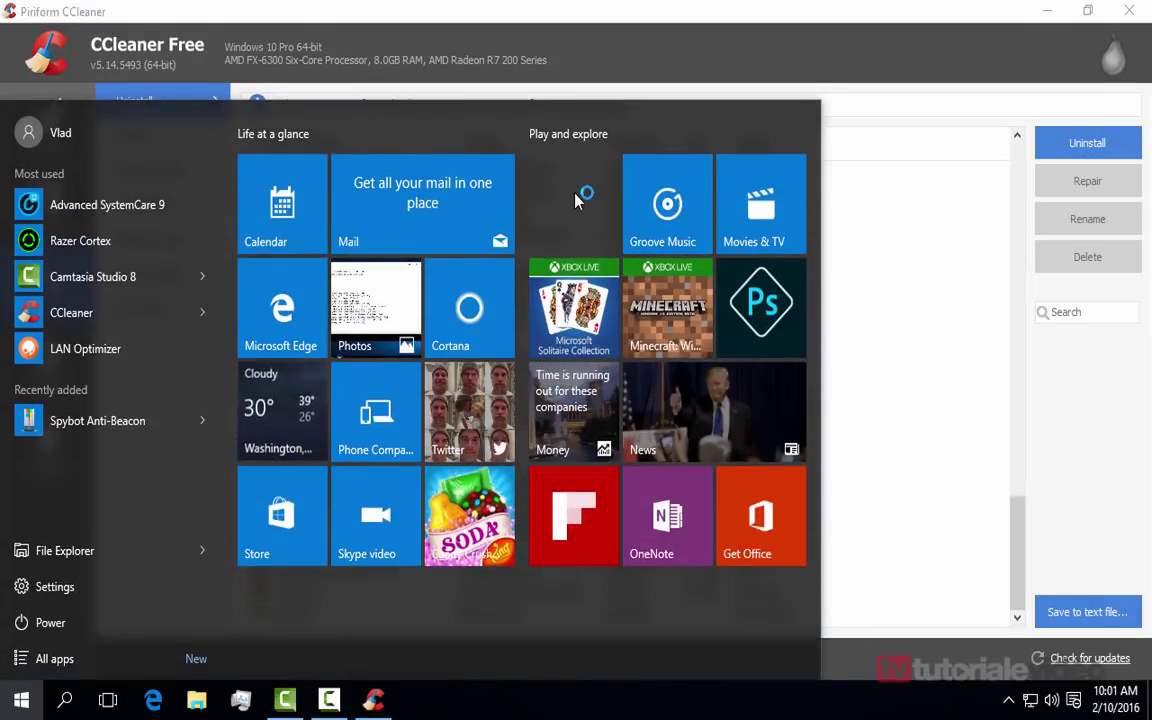
left_click(967, 6)
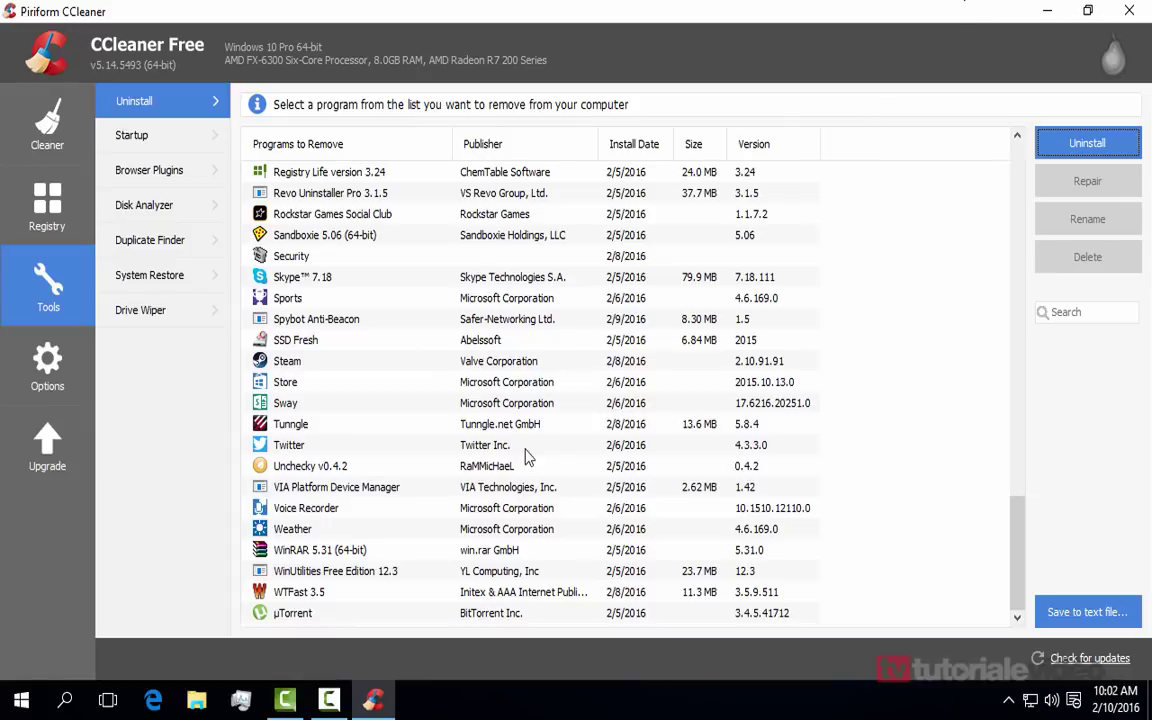
Step: Uninstall the Voice Recorder and Weather apps, confirming each removal
left_click(381, 515)
left_click(1050, 145)
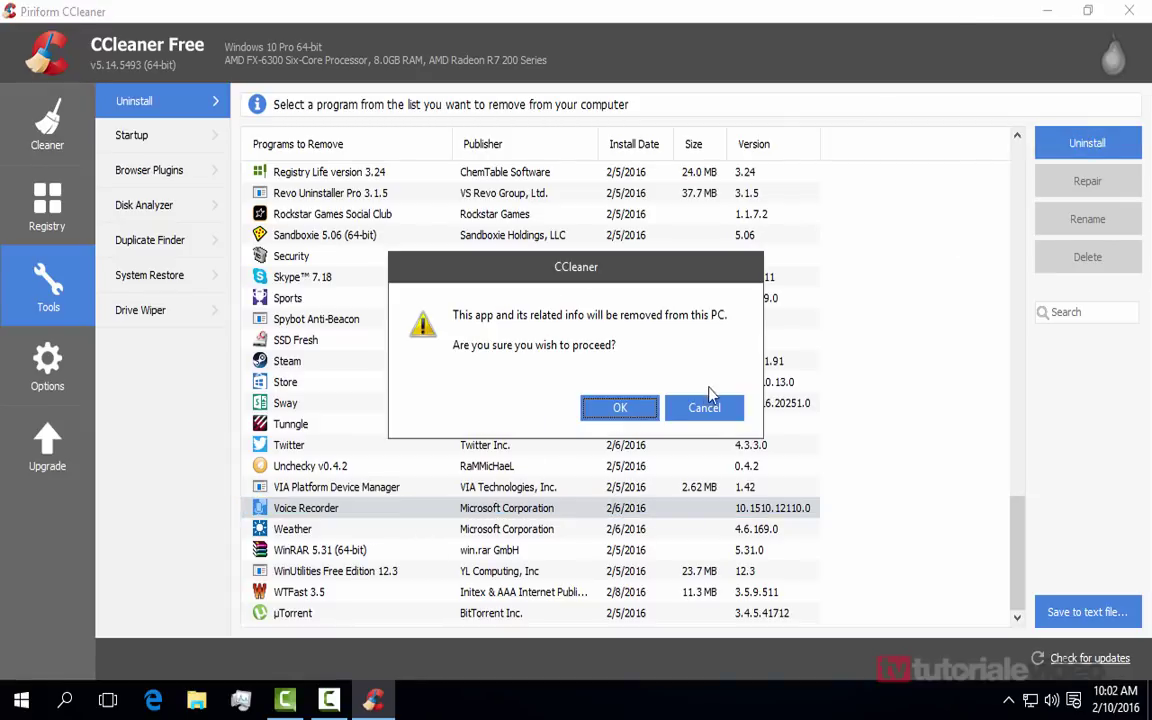
left_click(641, 415)
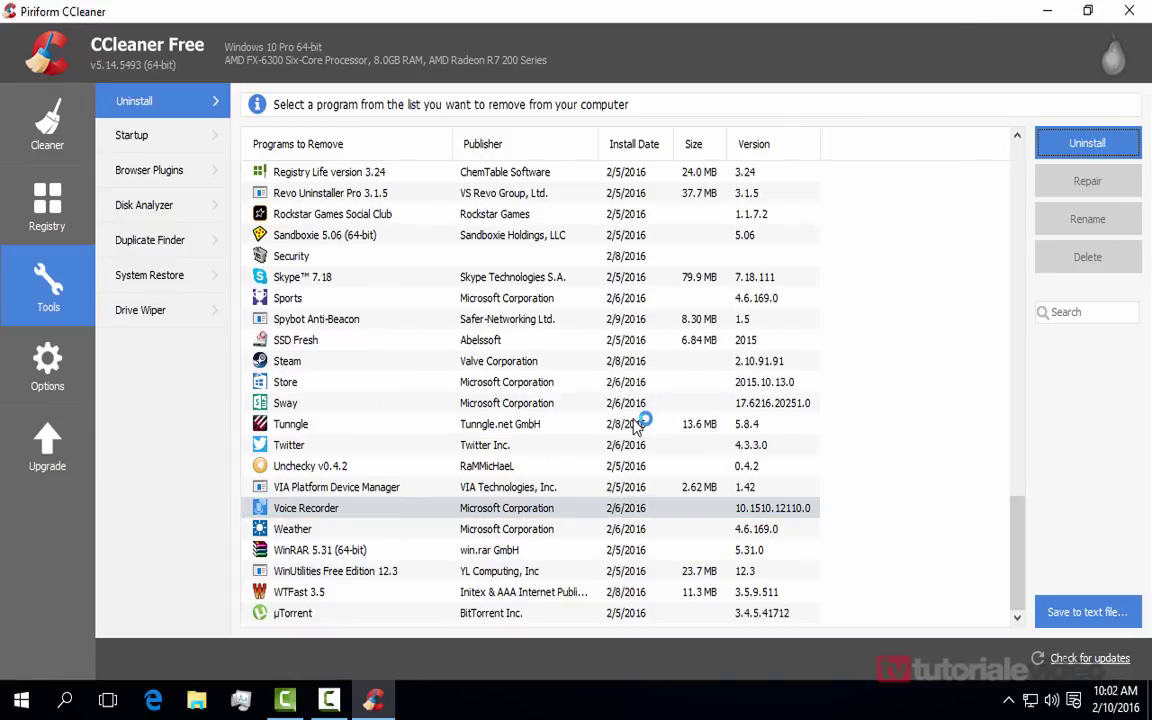
left_click(445, 533)
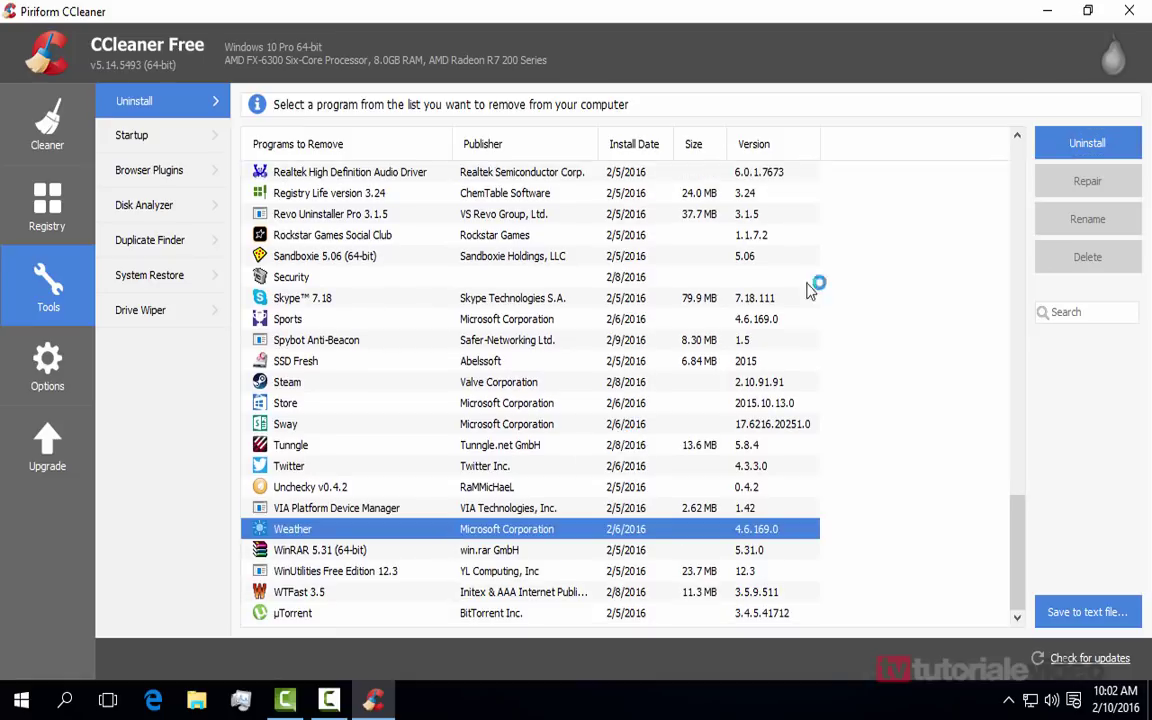
left_click(1095, 155)
left_click(622, 410)
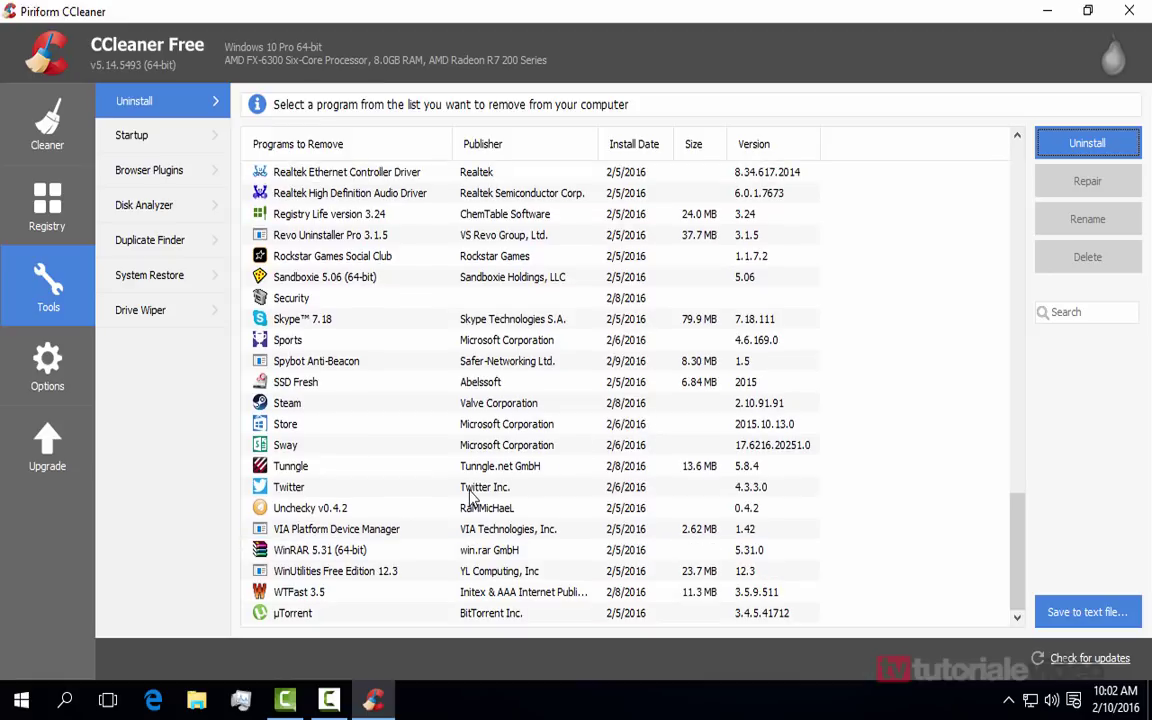
Step: Uninstall the Twitter and Store apps, confirming each removal
left_click(526, 484)
left_click(1087, 155)
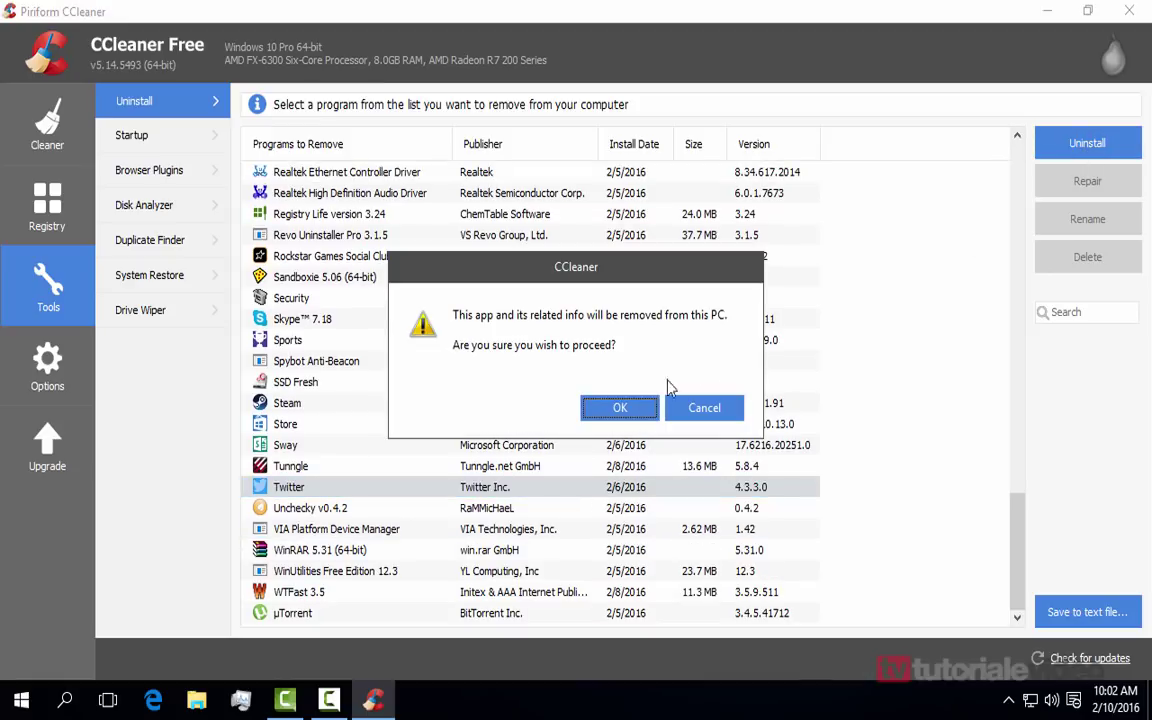
left_click(602, 412)
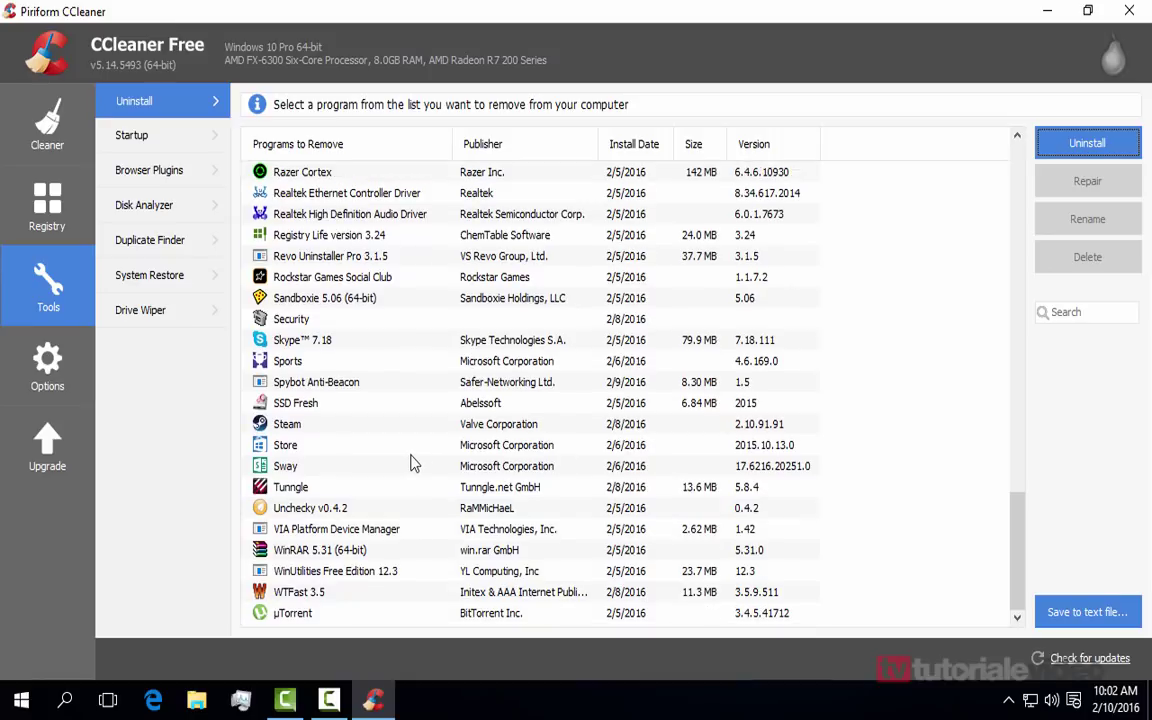
left_click(411, 449)
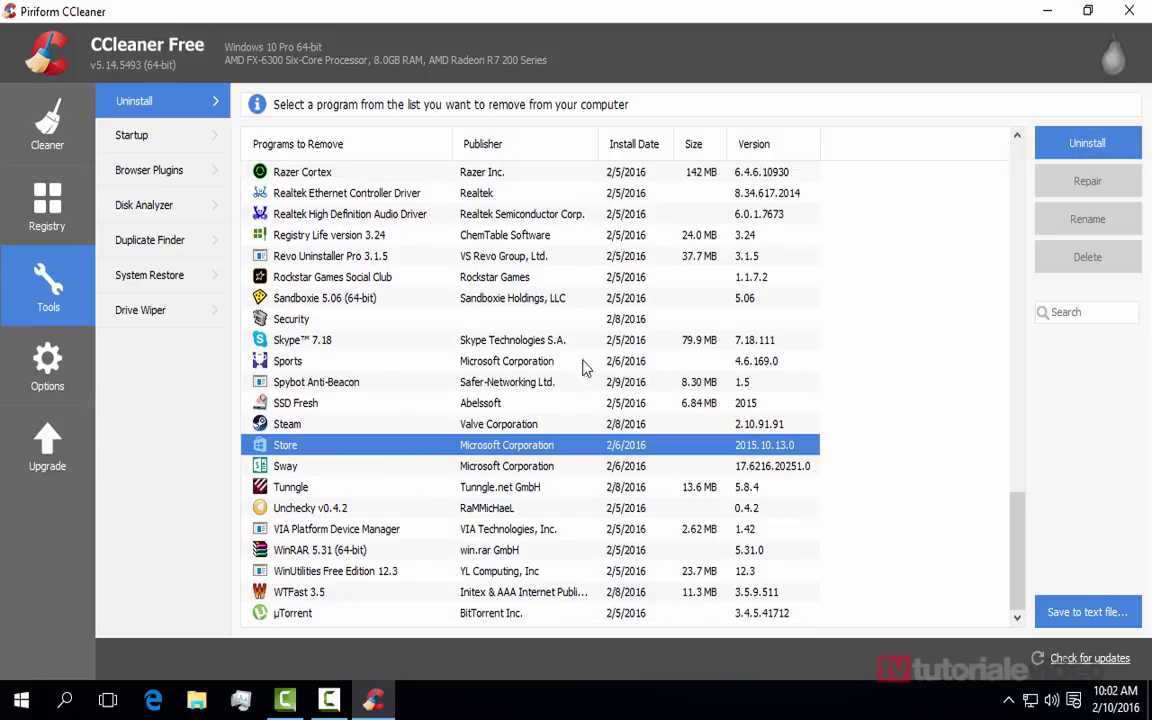
left_click(1087, 146)
key("Return")
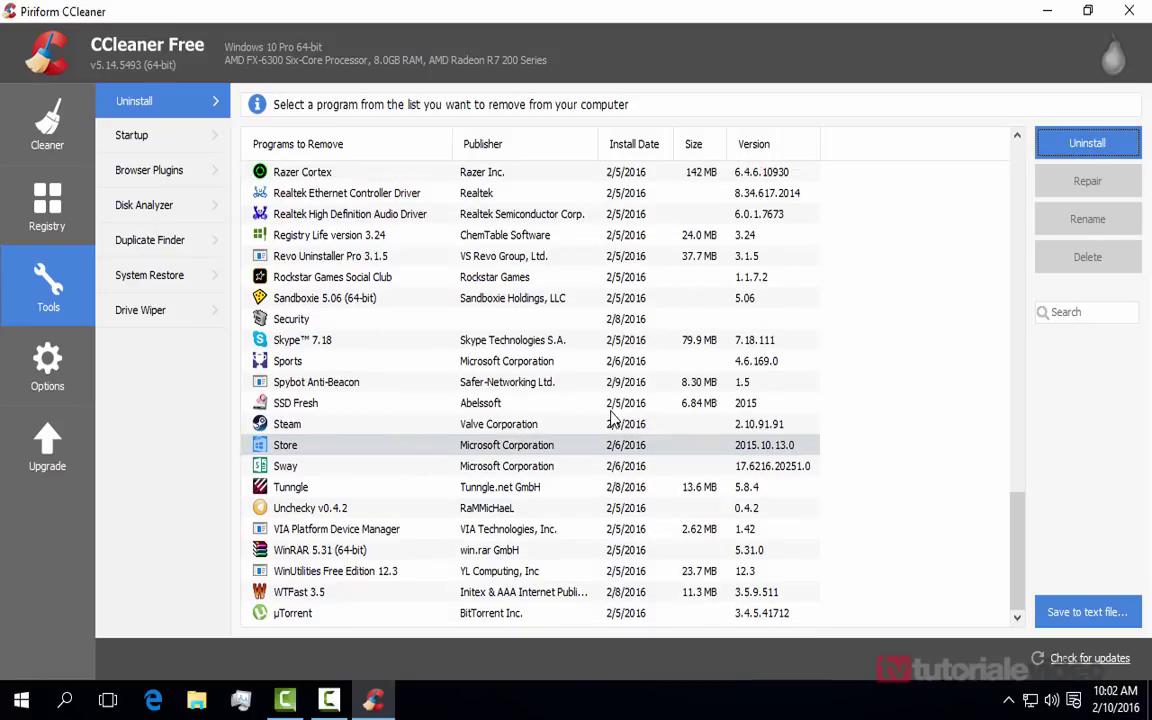
Step: Uninstall the Sway and Sports apps, confirming each removal
left_click(543, 468)
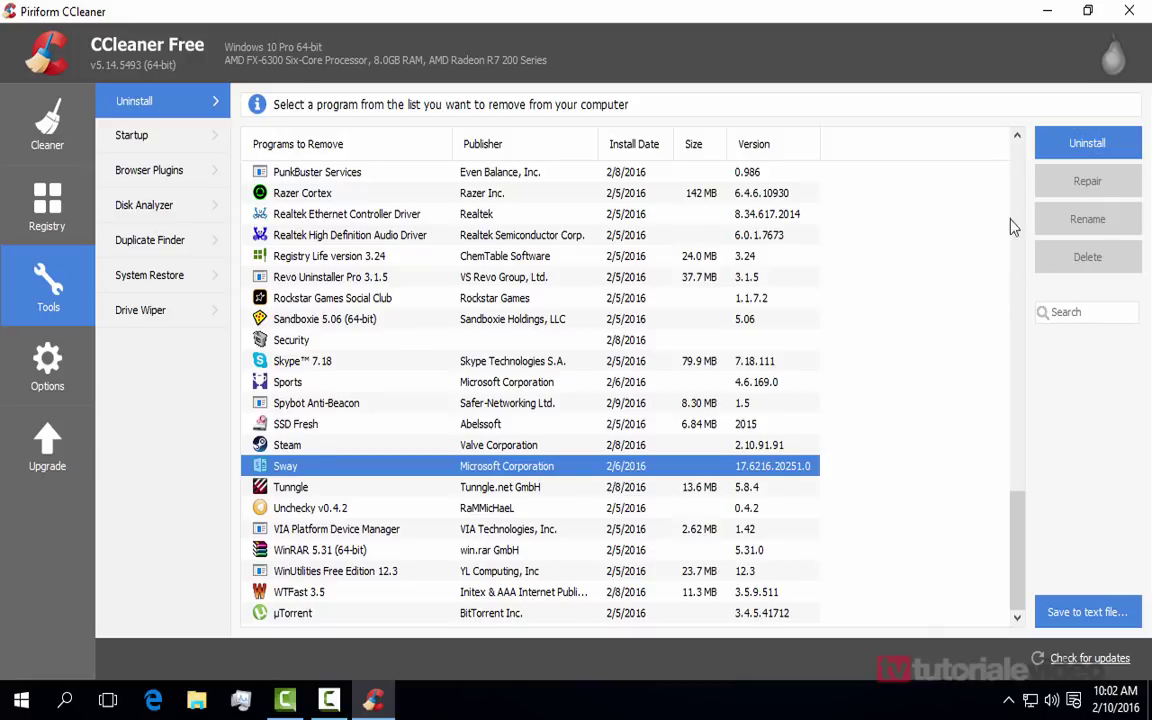
left_click(1087, 143)
left_click(614, 406)
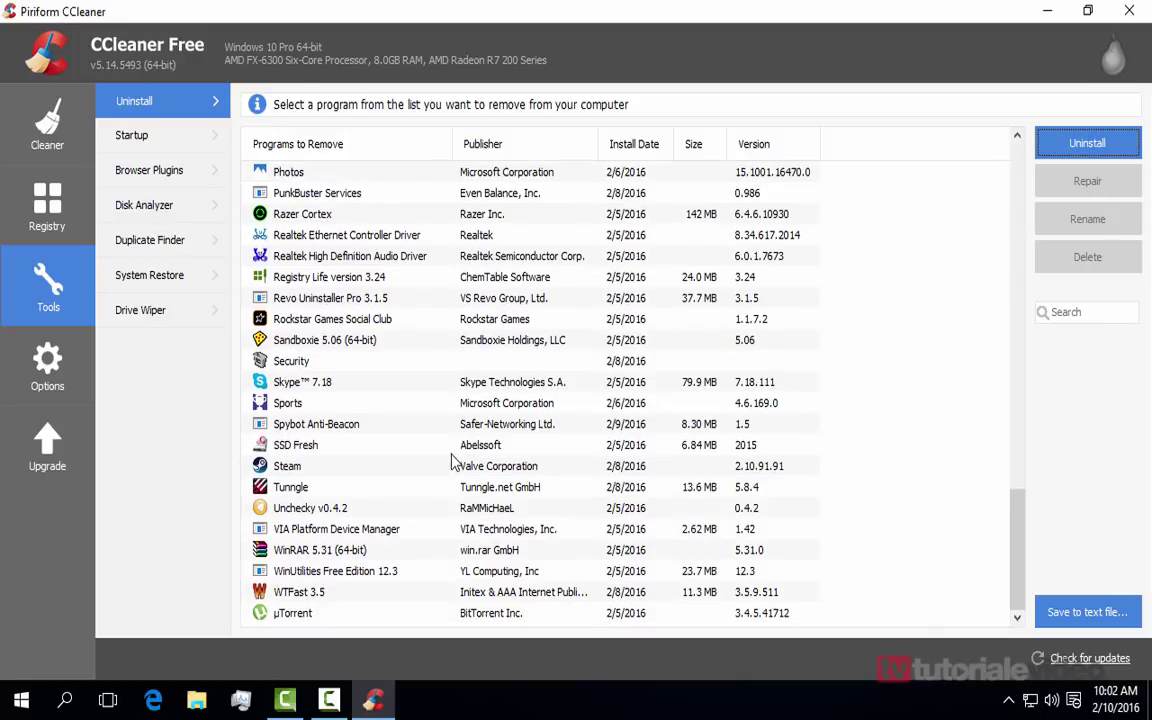
left_click(410, 404)
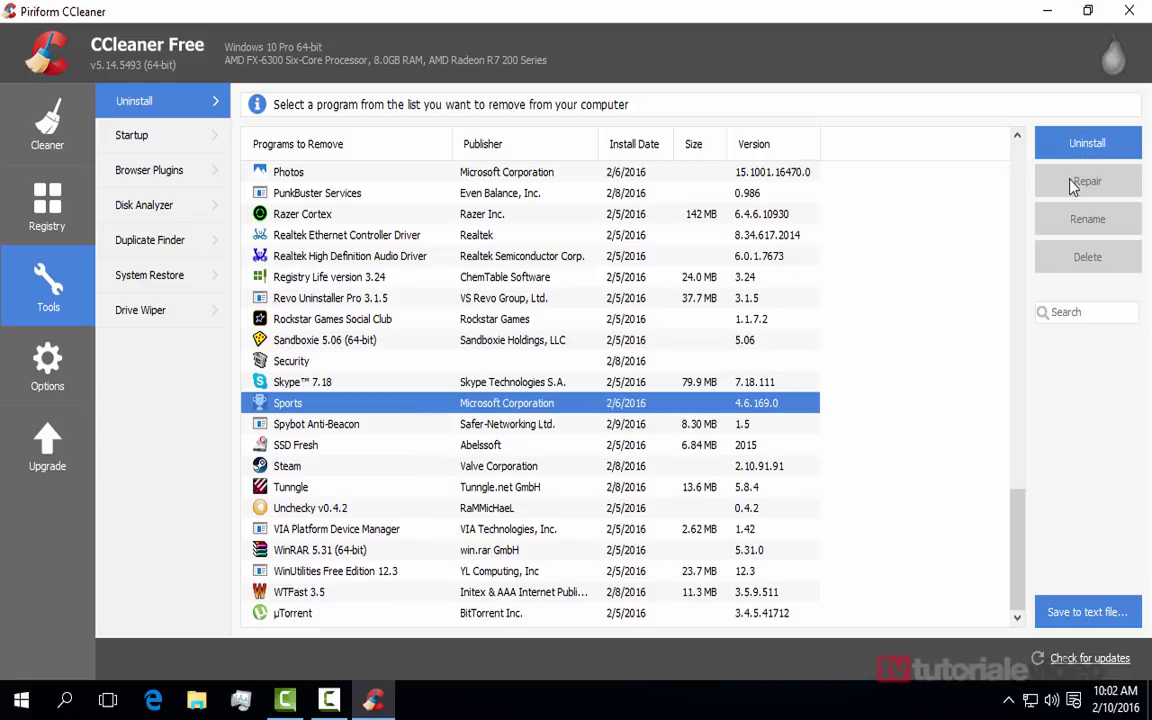
left_click(1087, 143)
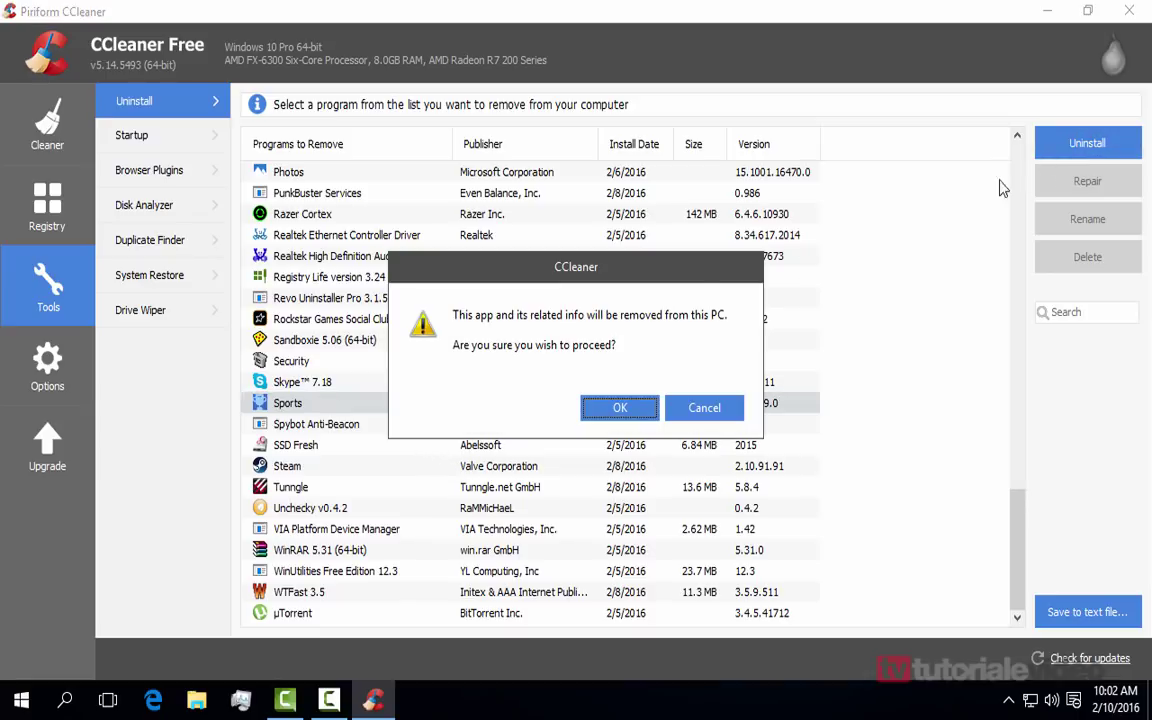
left_click(612, 414)
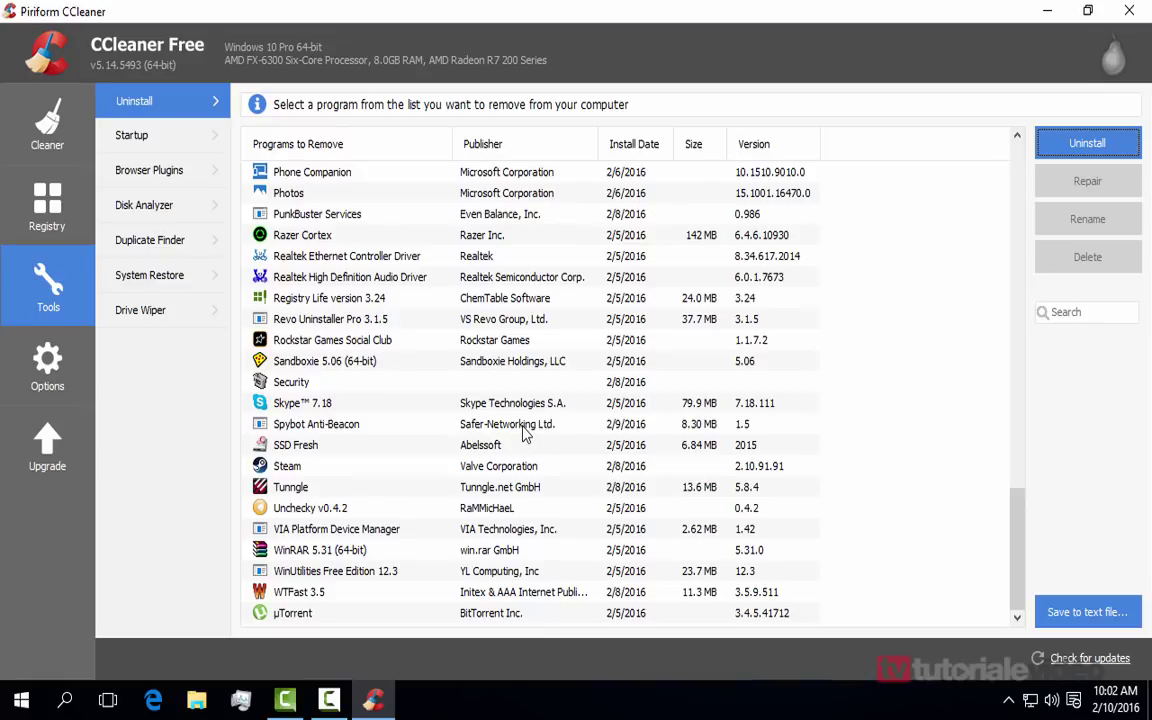
Step: Uninstall the Phone and People apps, confirming each removal
scroll(480, 400, "up", 3)
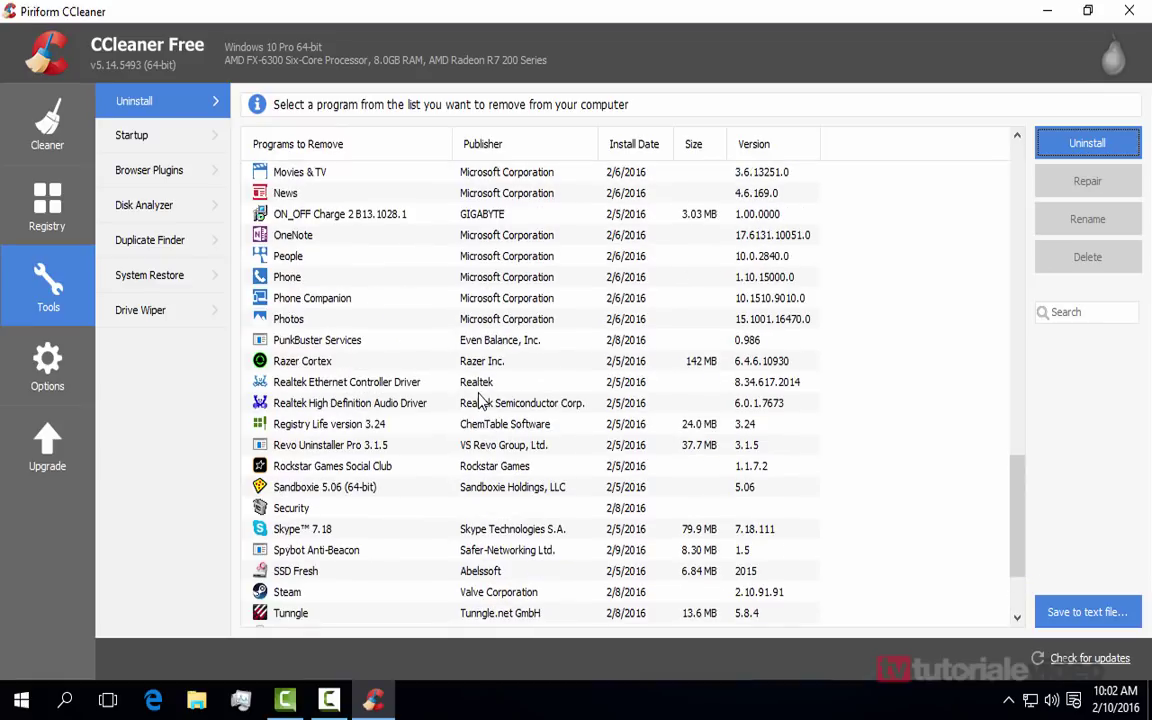
left_click(408, 361)
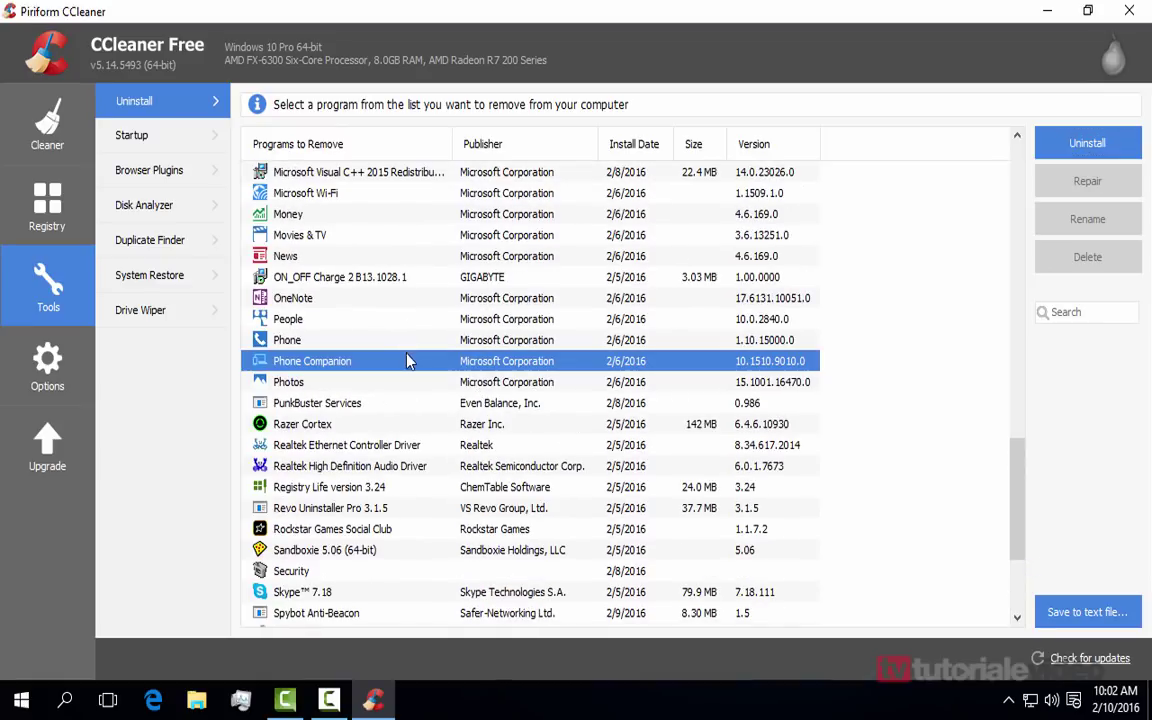
left_click(407, 342)
left_click(1080, 145)
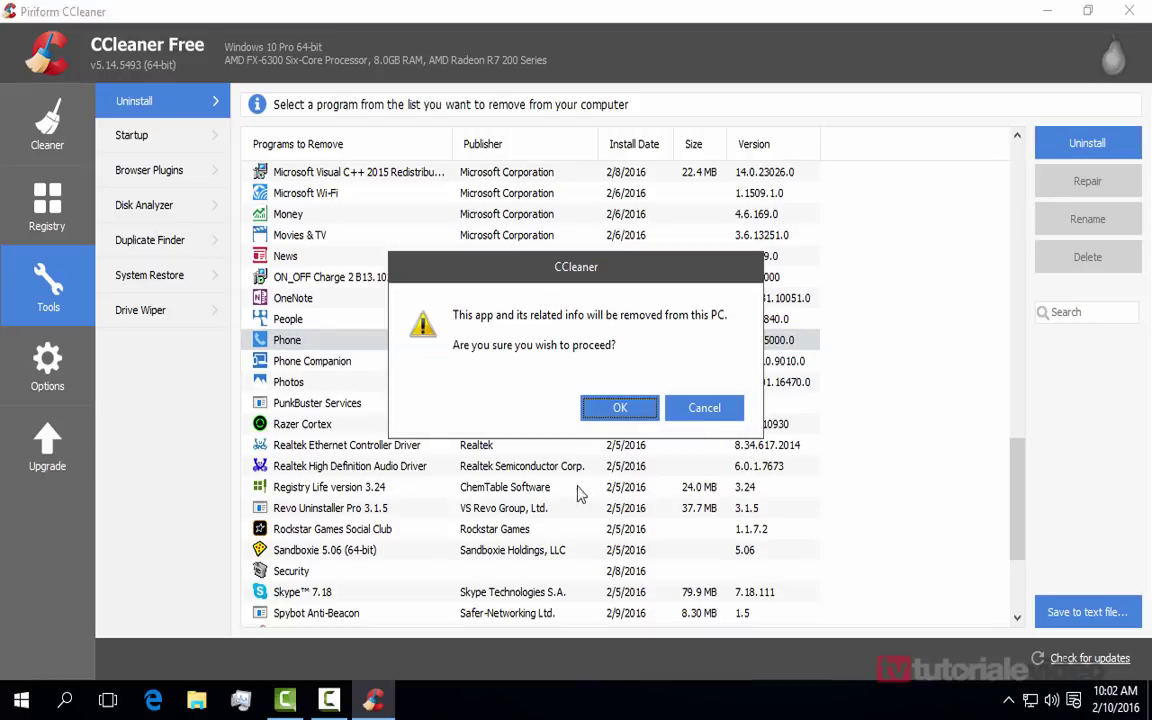
left_click(615, 408)
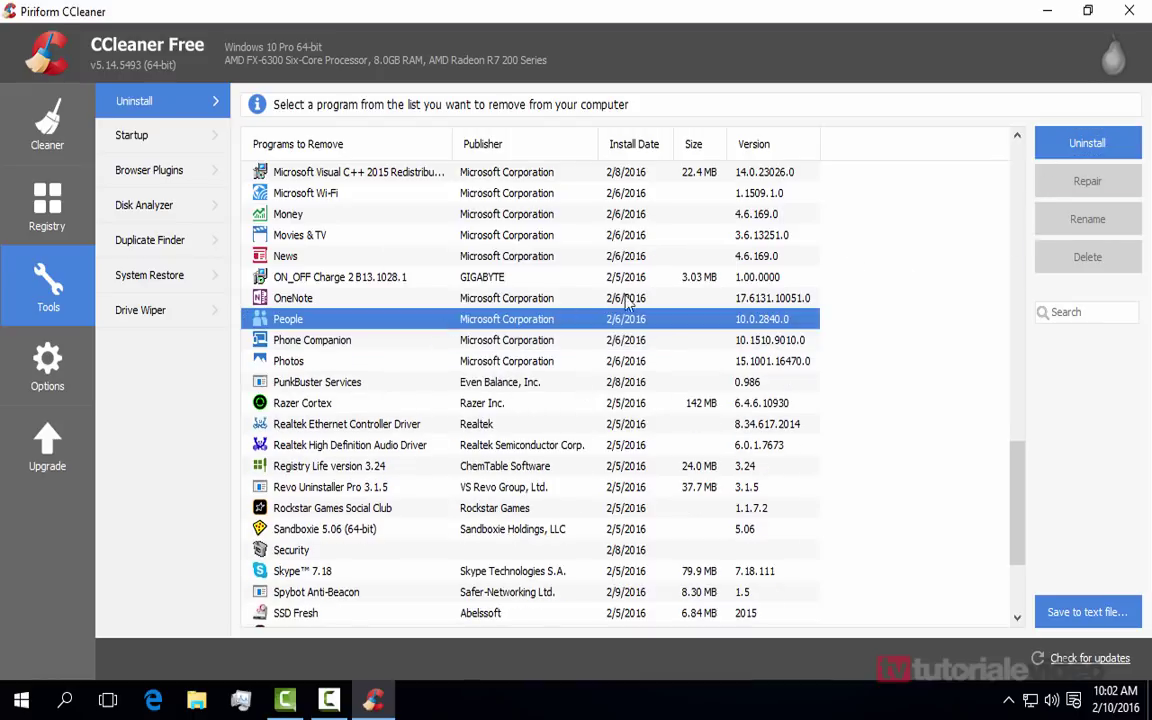
left_click(1087, 143)
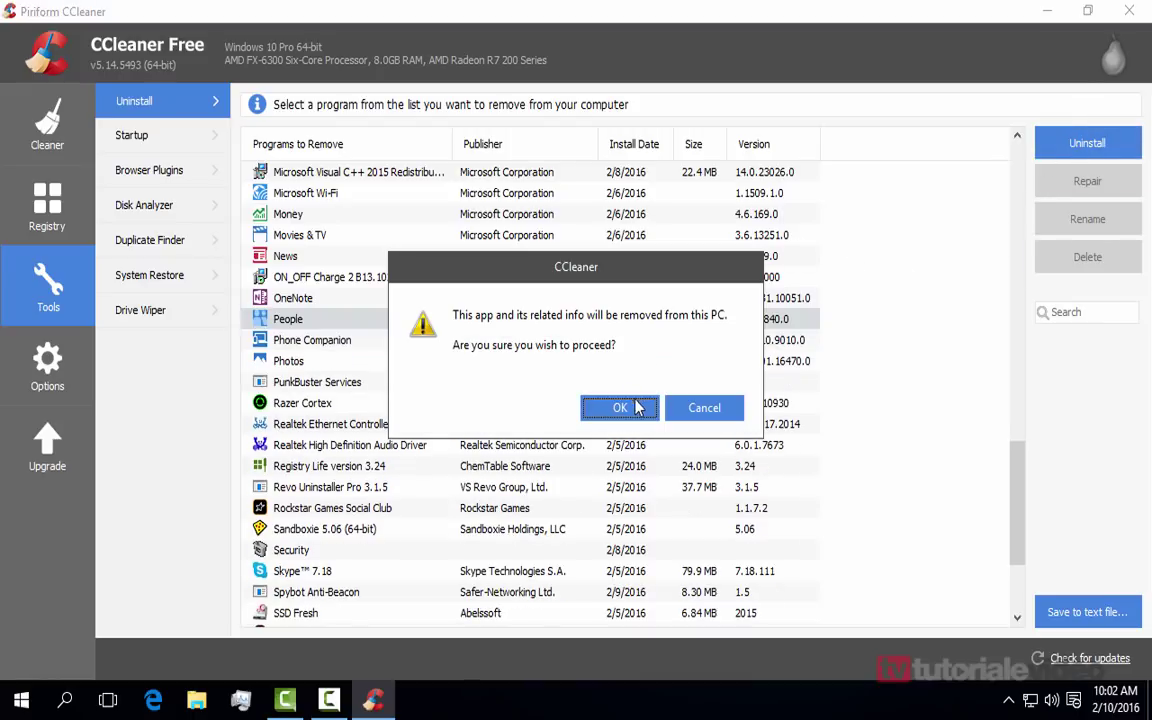
left_click(634, 408)
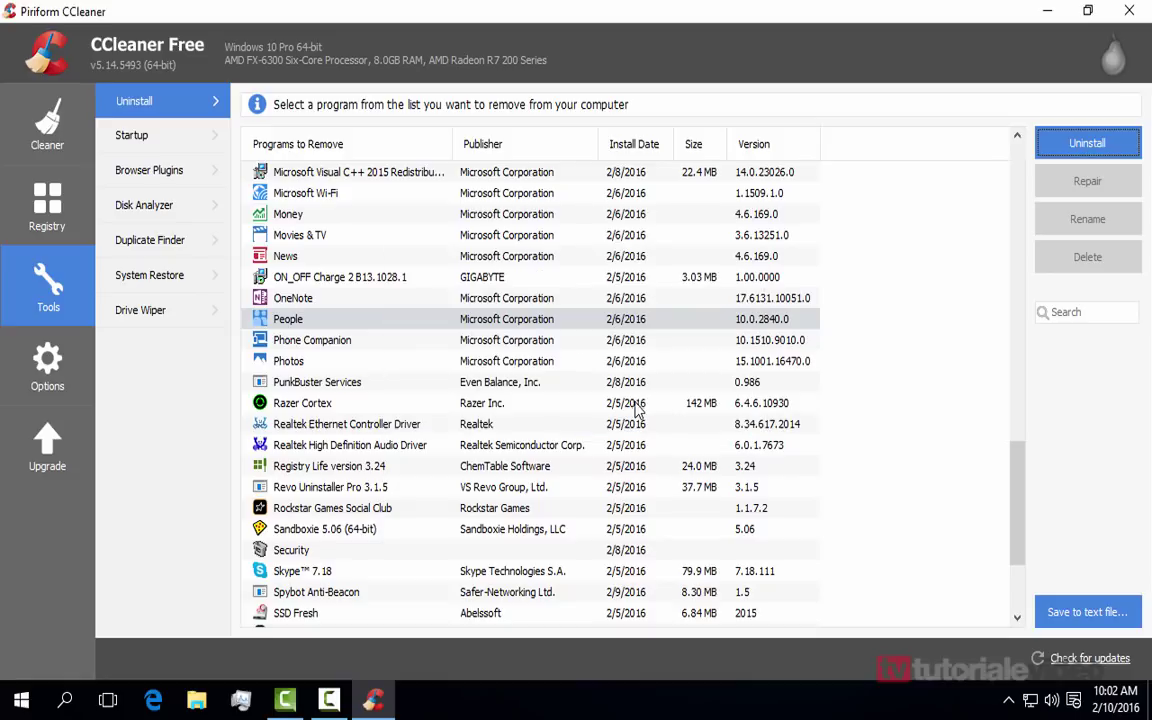
Step: Uninstall the OneNote and Photos apps, confirming each removal
left_click(1057, 150)
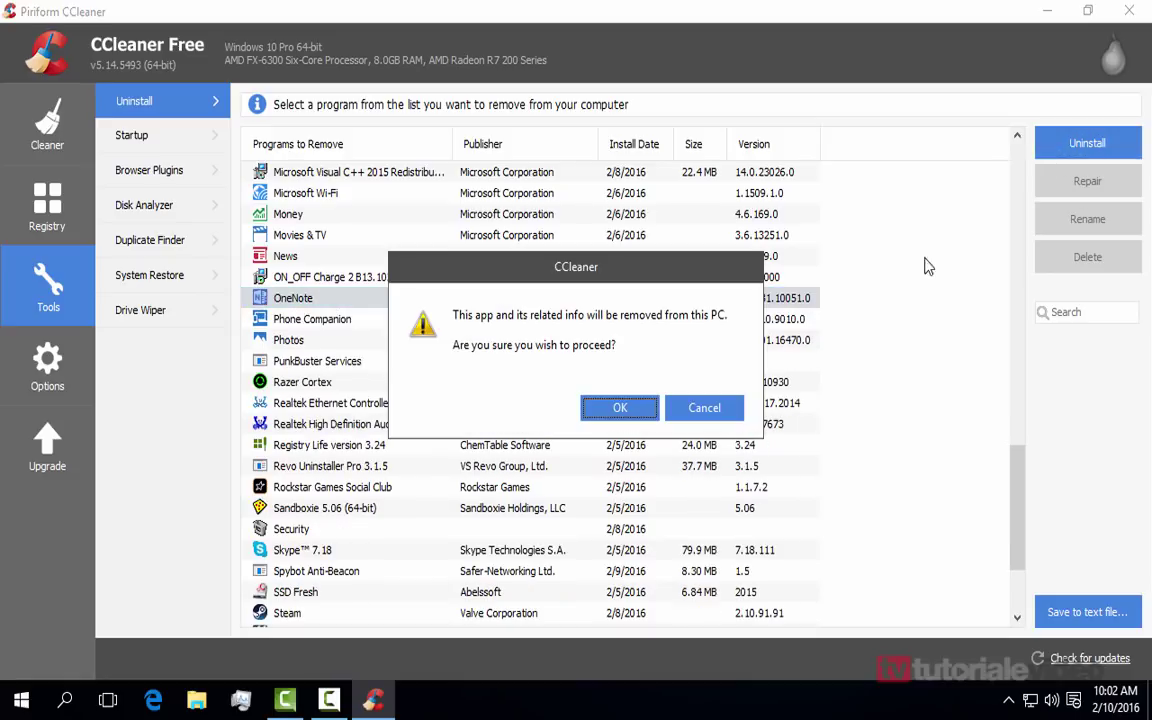
left_click(624, 410)
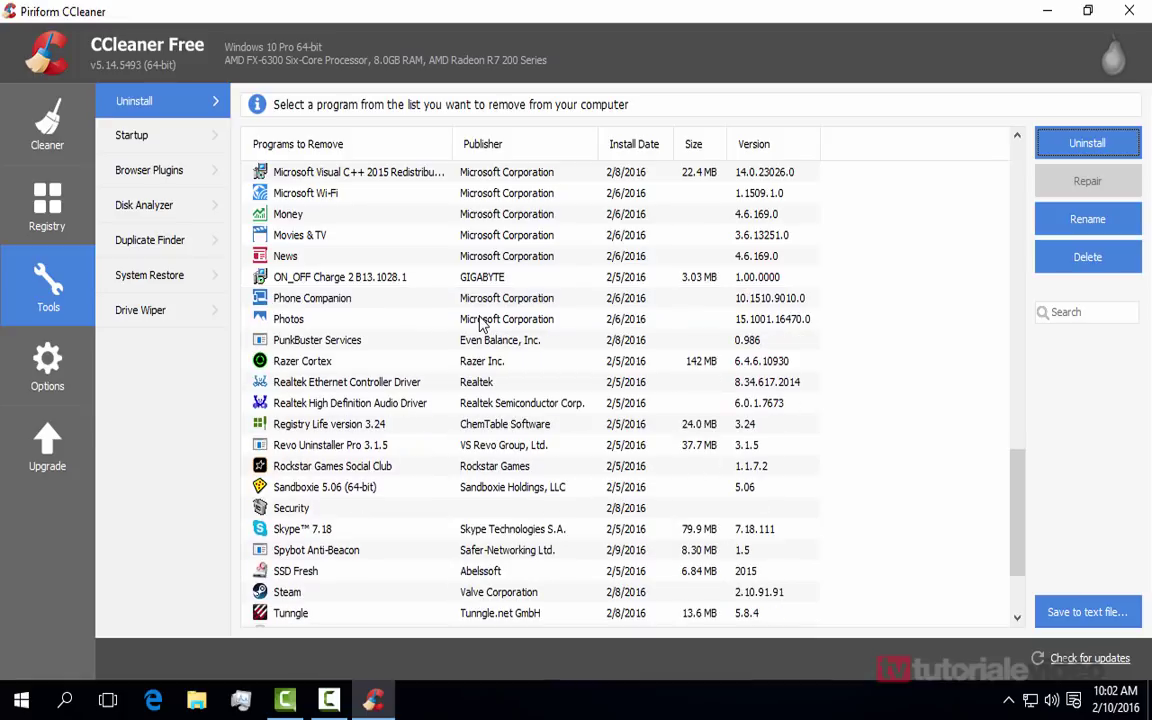
left_click(480, 319)
left_click(1086, 148)
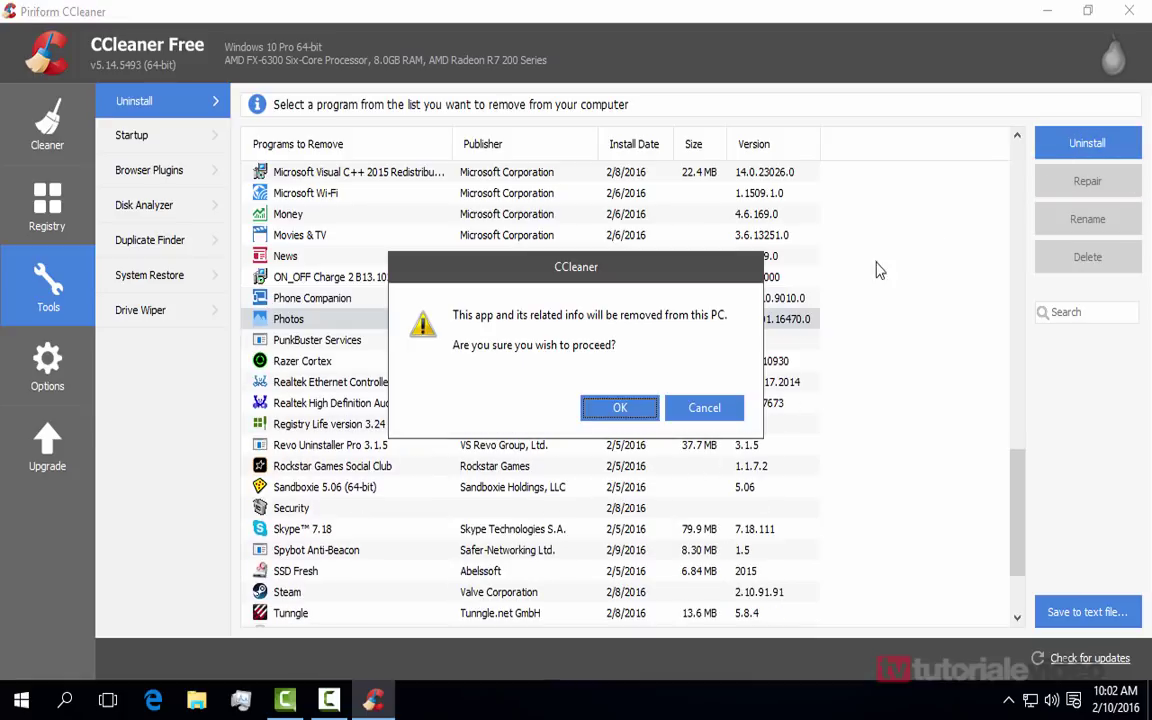
left_click(609, 407)
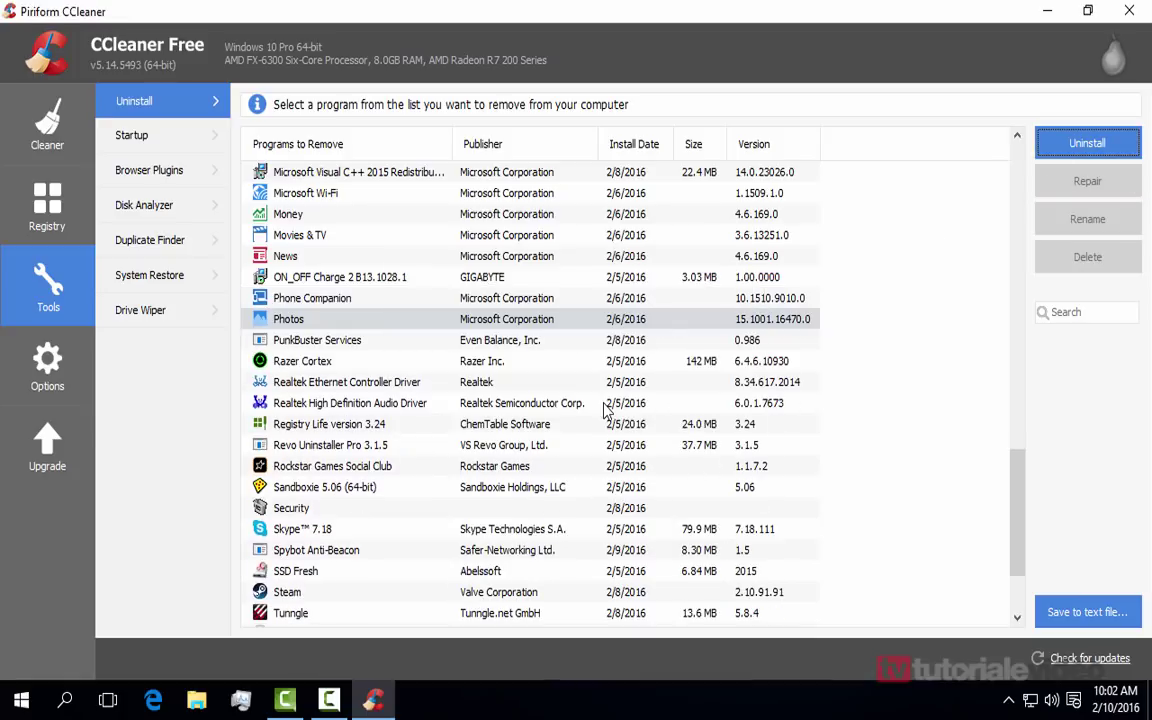
Step: Uninstall the Phone Companion and News apps, confirming each removal, and keep WinRAR installed
left_click(502, 302)
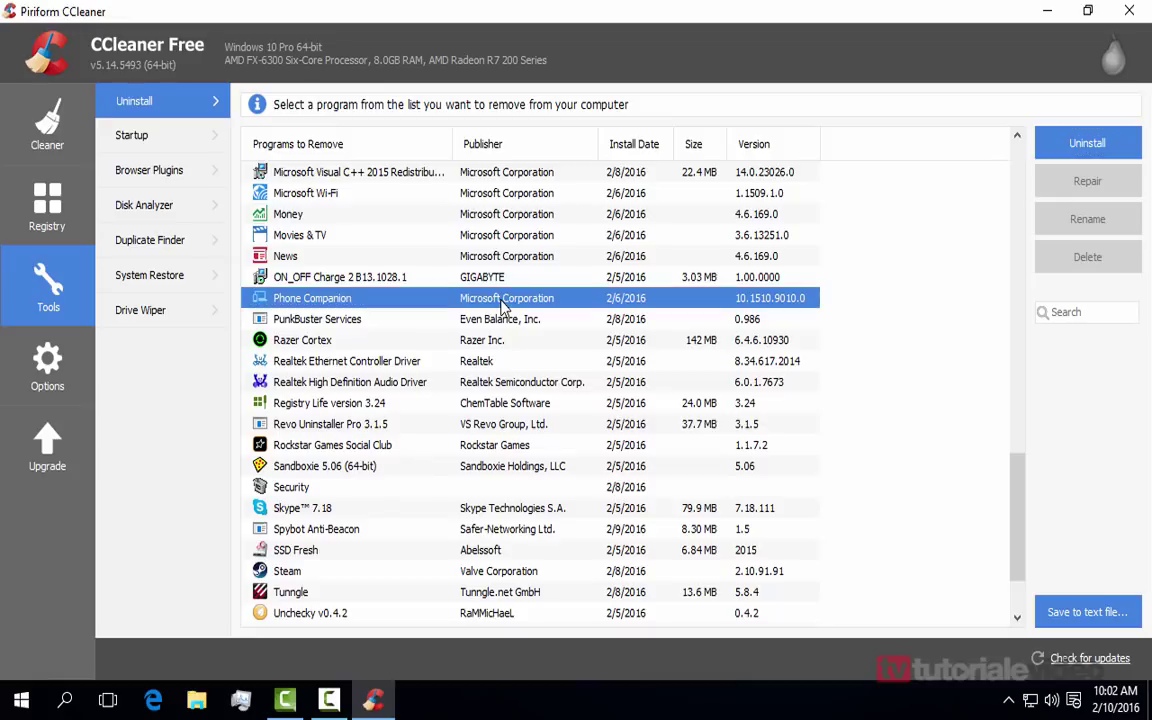
left_click(1075, 147)
left_click(612, 407)
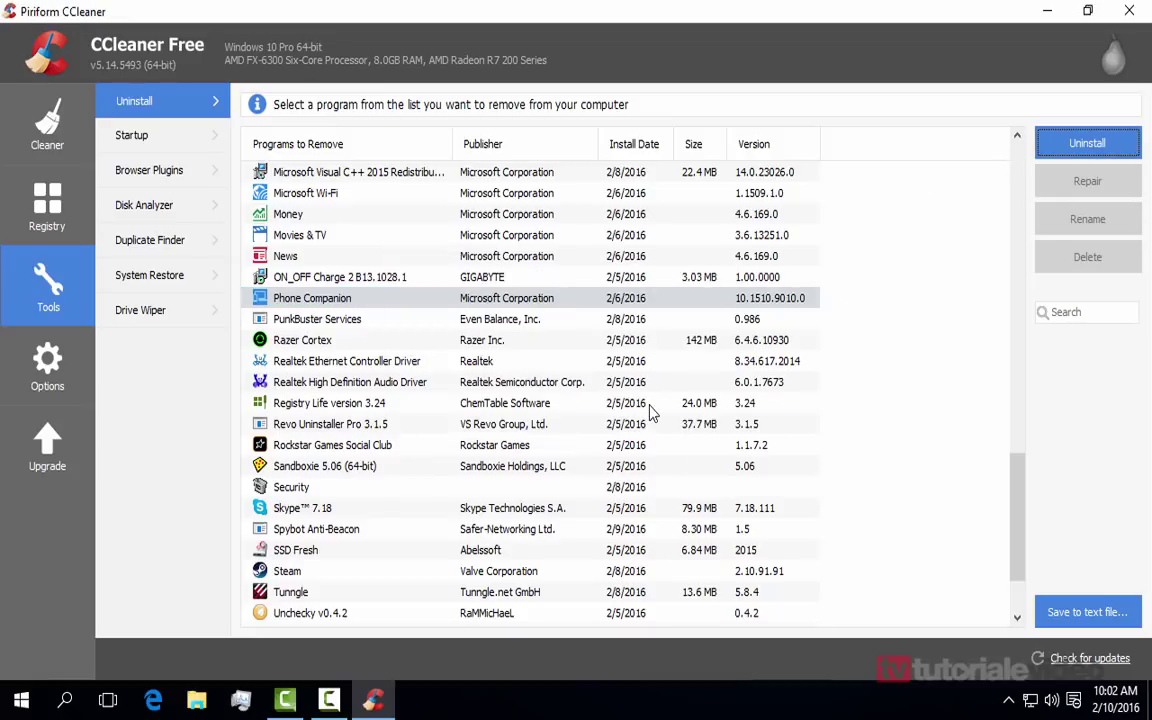
scroll(462, 290, "up", 2)
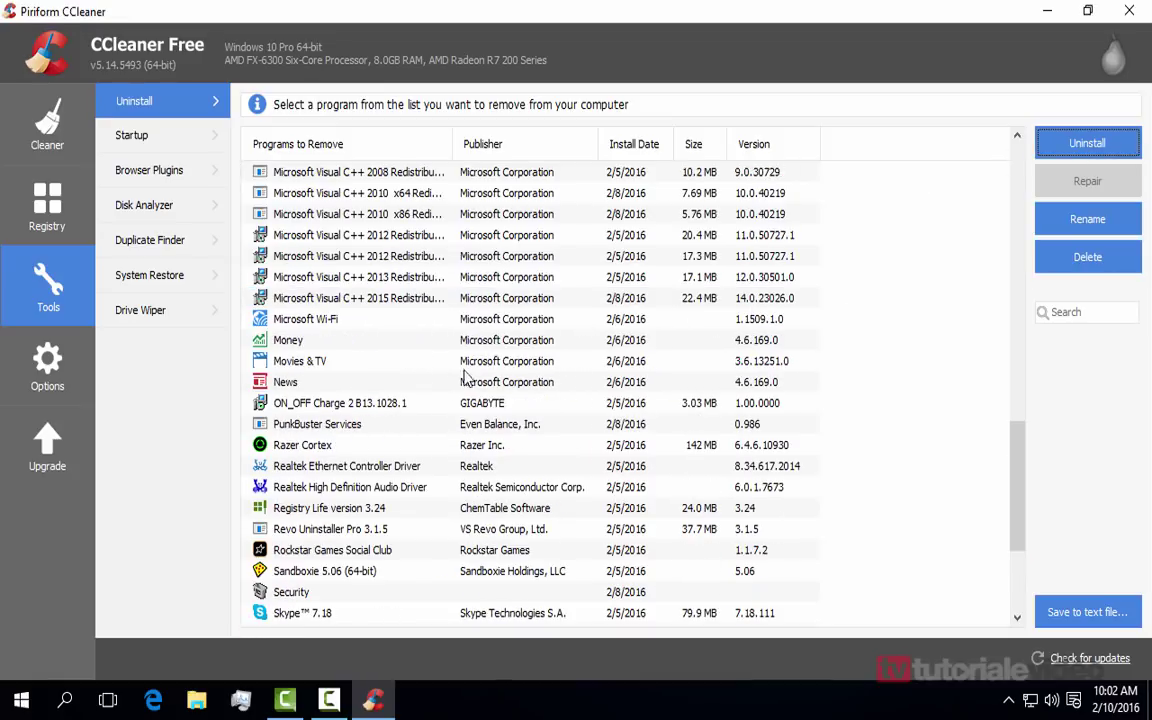
left_click(467, 388)
left_click(1098, 146)
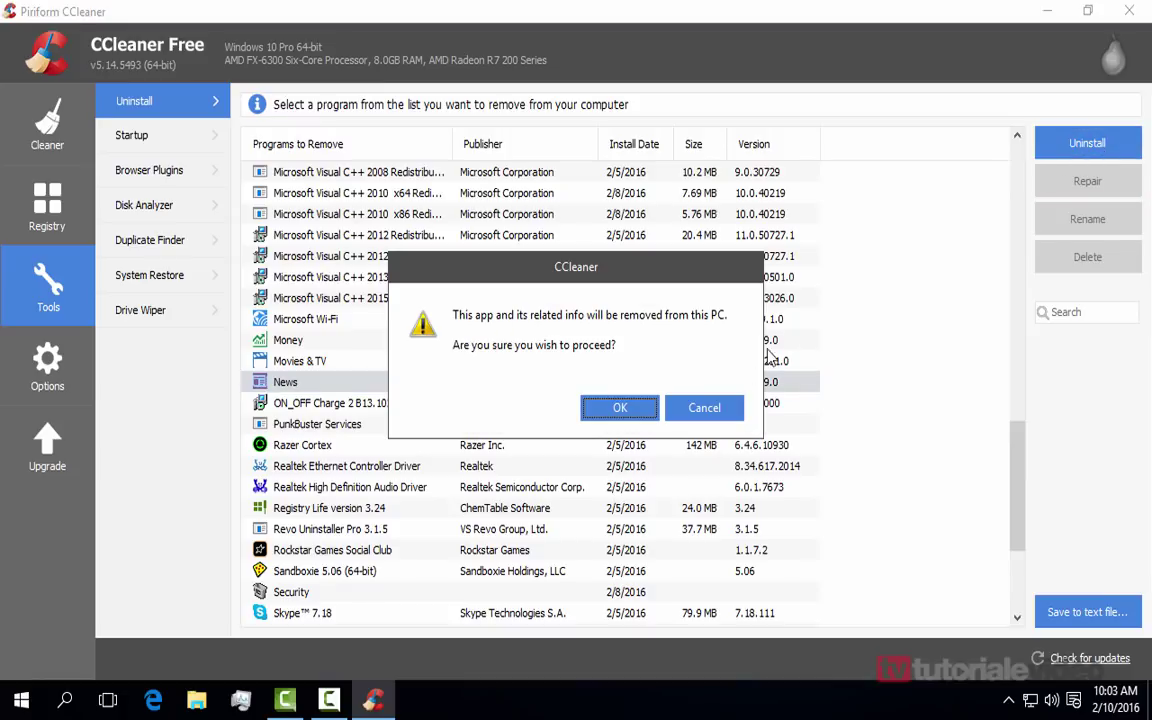
left_click(620, 407)
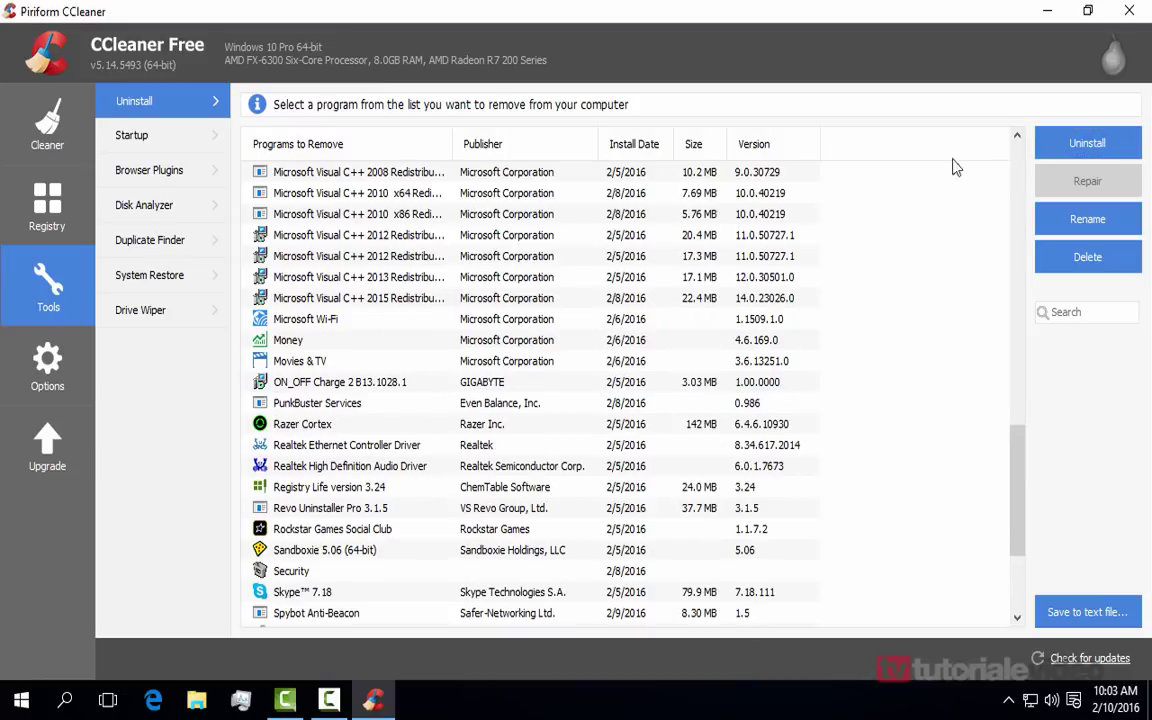
left_click(1058, 146)
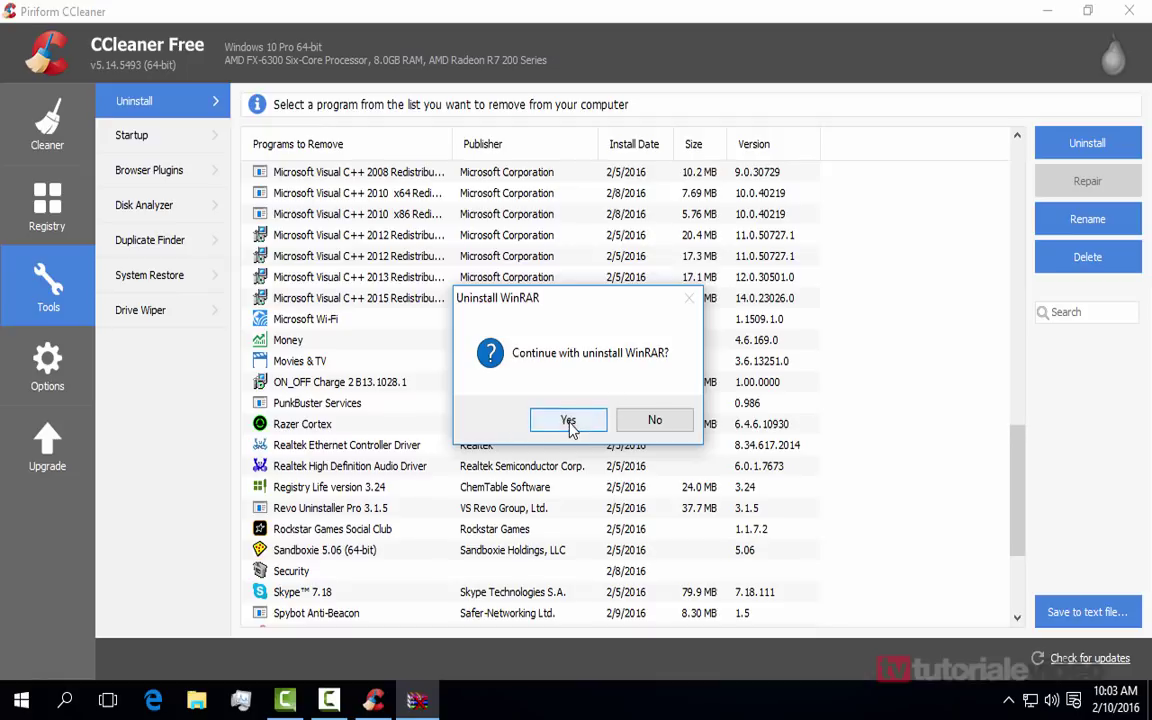
left_click(655, 420)
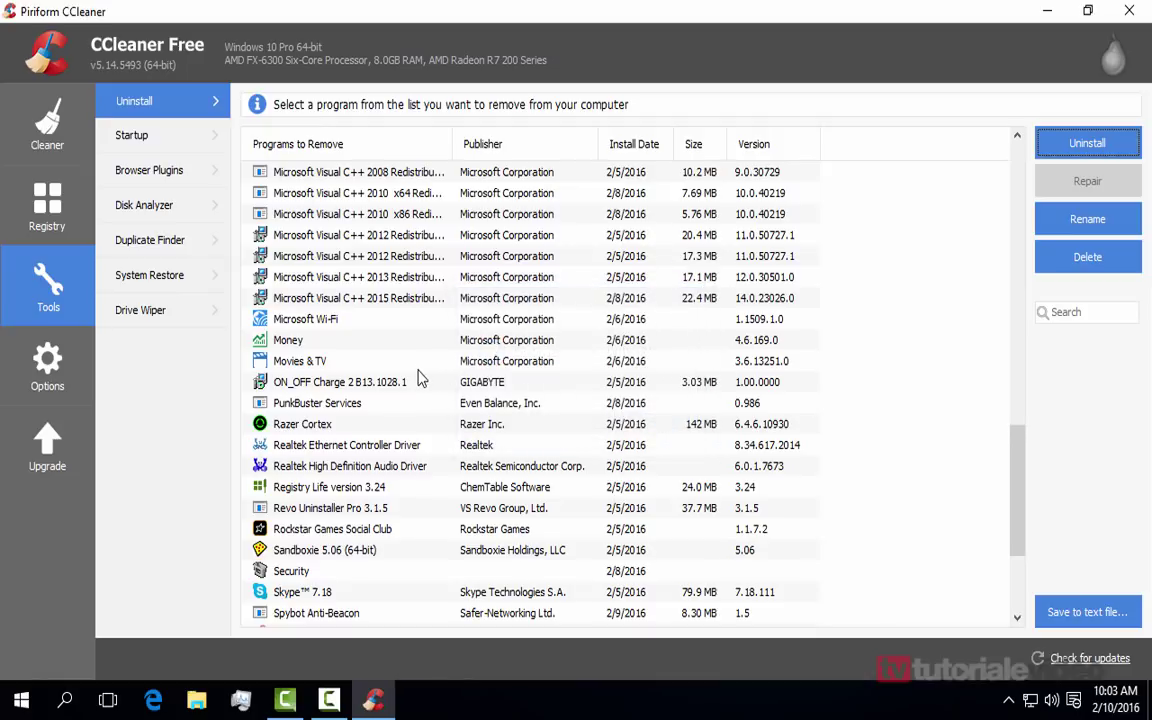
Step: Uninstall the Movies & TV and Money apps, confirming each removal
left_click(292, 362)
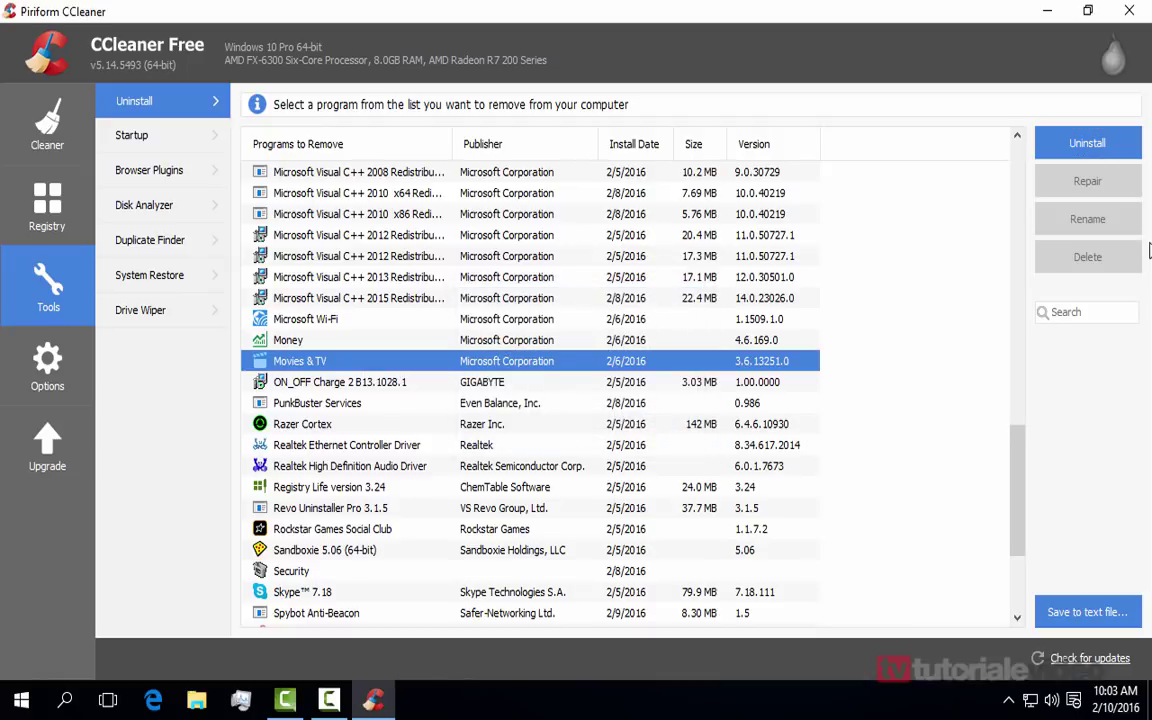
left_click(1082, 145)
left_click(592, 407)
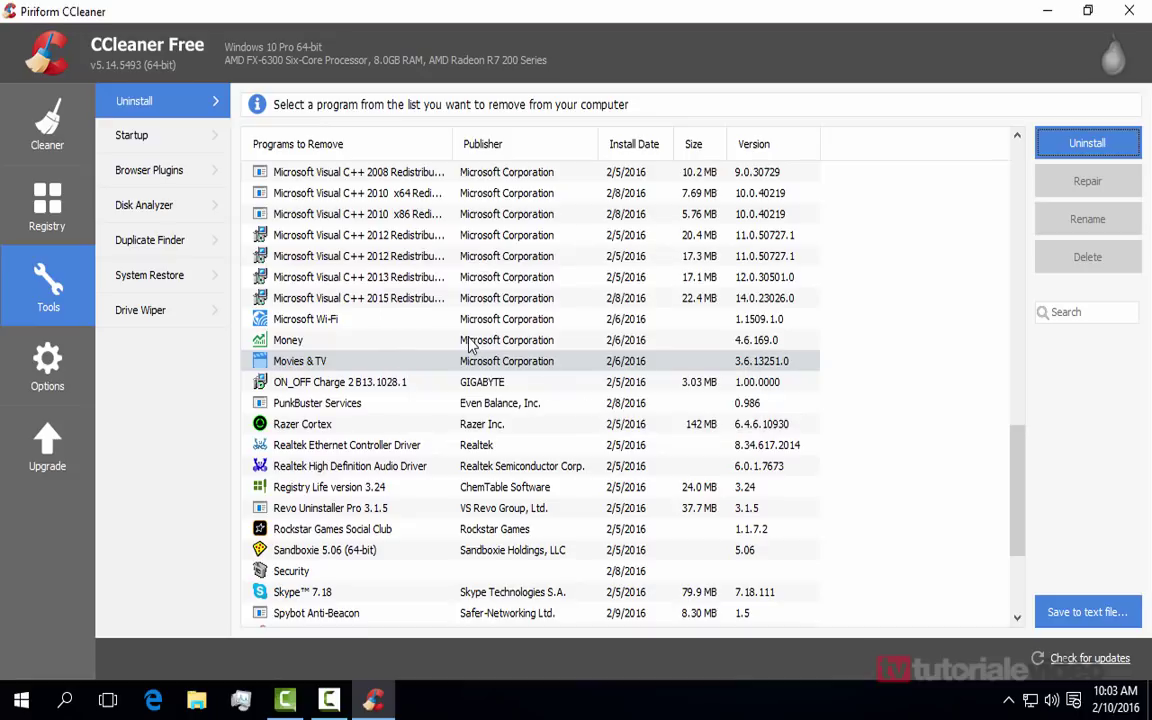
left_click(470, 341)
left_click(1133, 138)
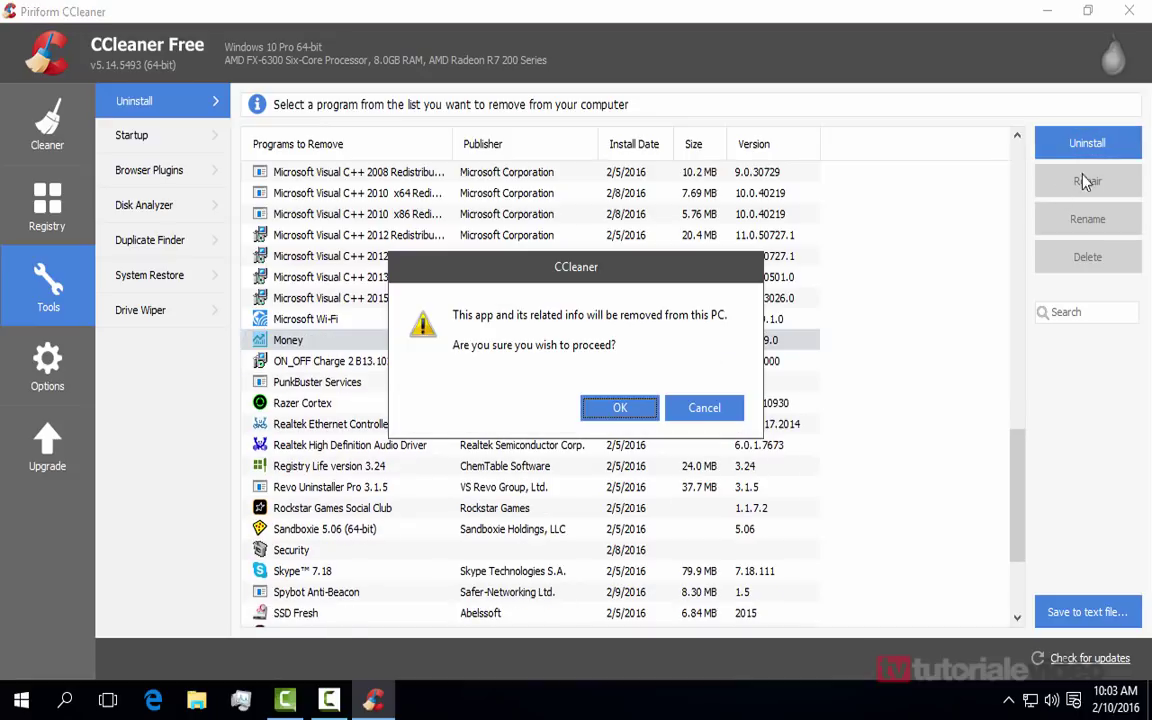
left_click(681, 406)
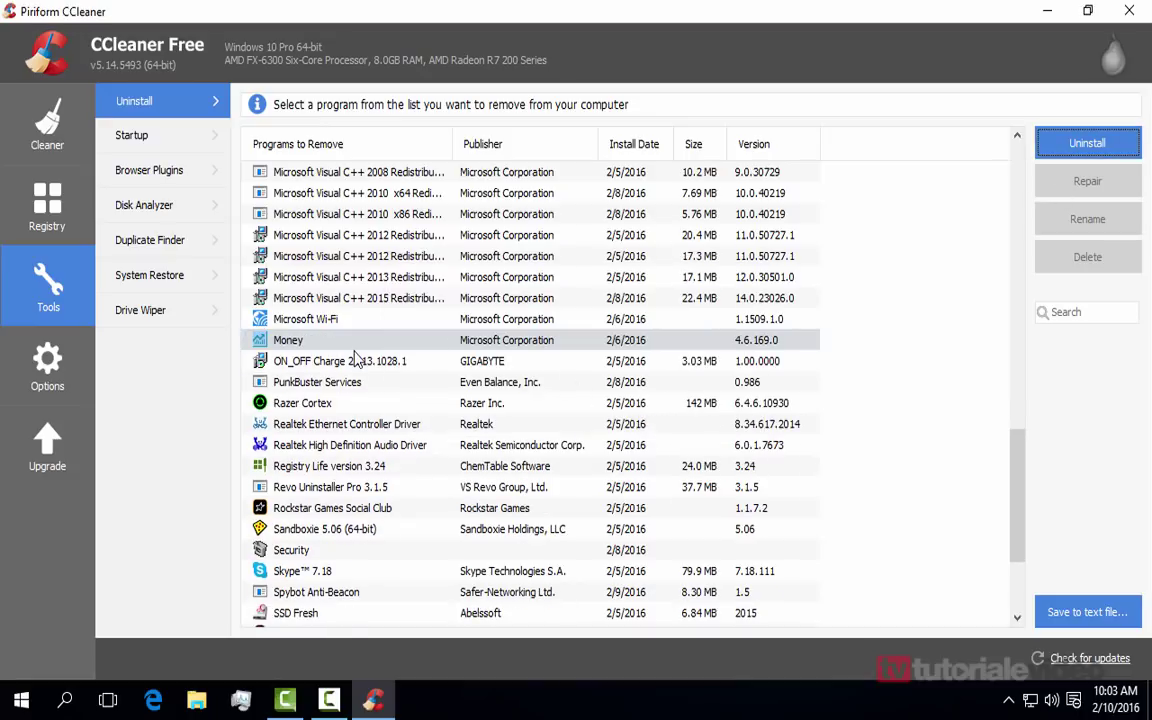
Step: Uninstall the Microsoft Wi-Fi app and confirm its removal
left_click(316, 318)
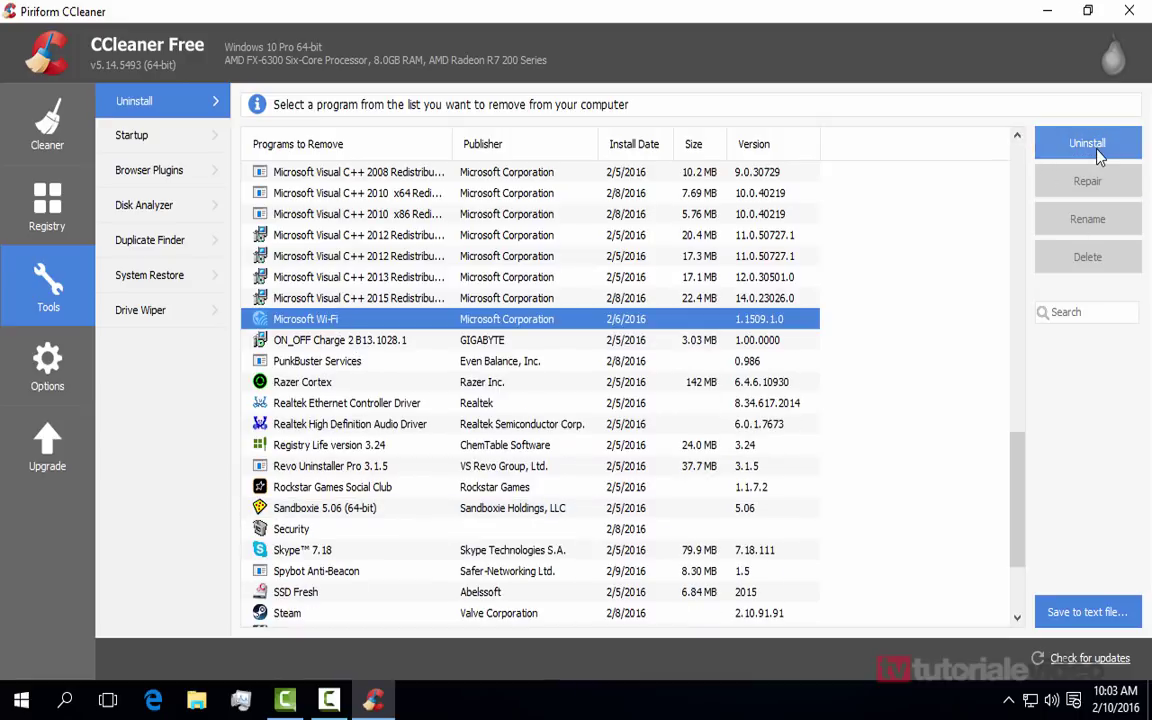
left_click(1040, 148)
left_click(588, 409)
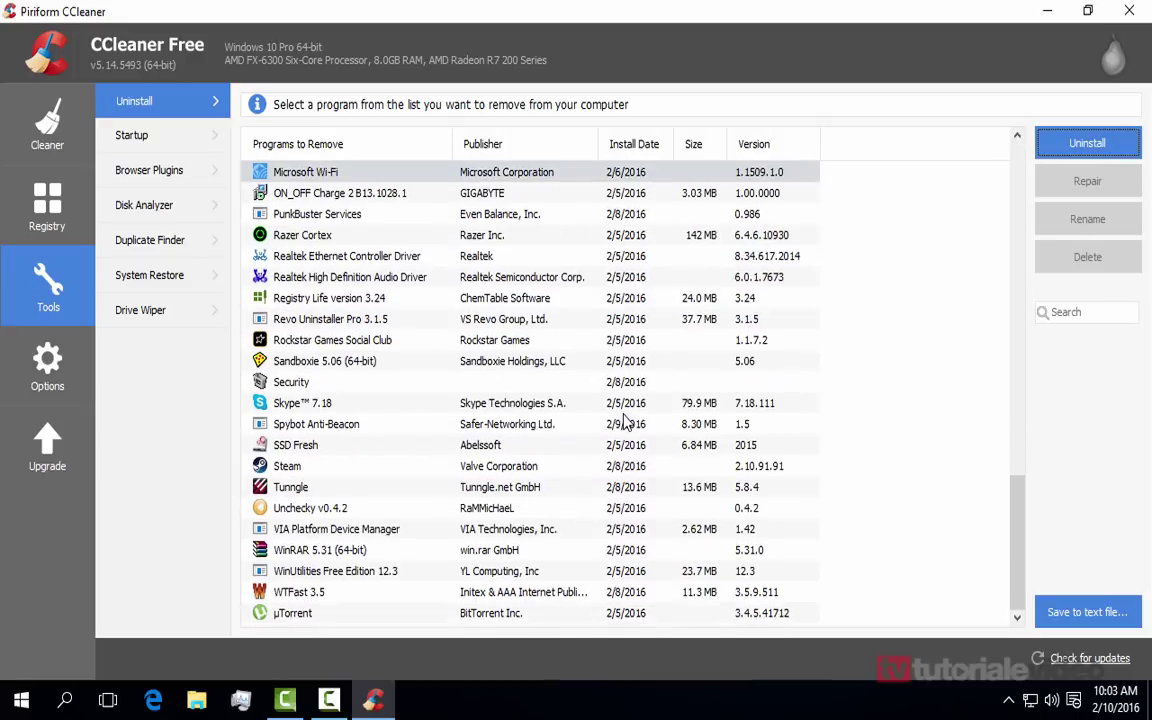
Step: Check which app tiles remain in Start, and uninstall the Microsoft Solitaire Collection, confirming its removal
scroll(624, 425, "up", 9)
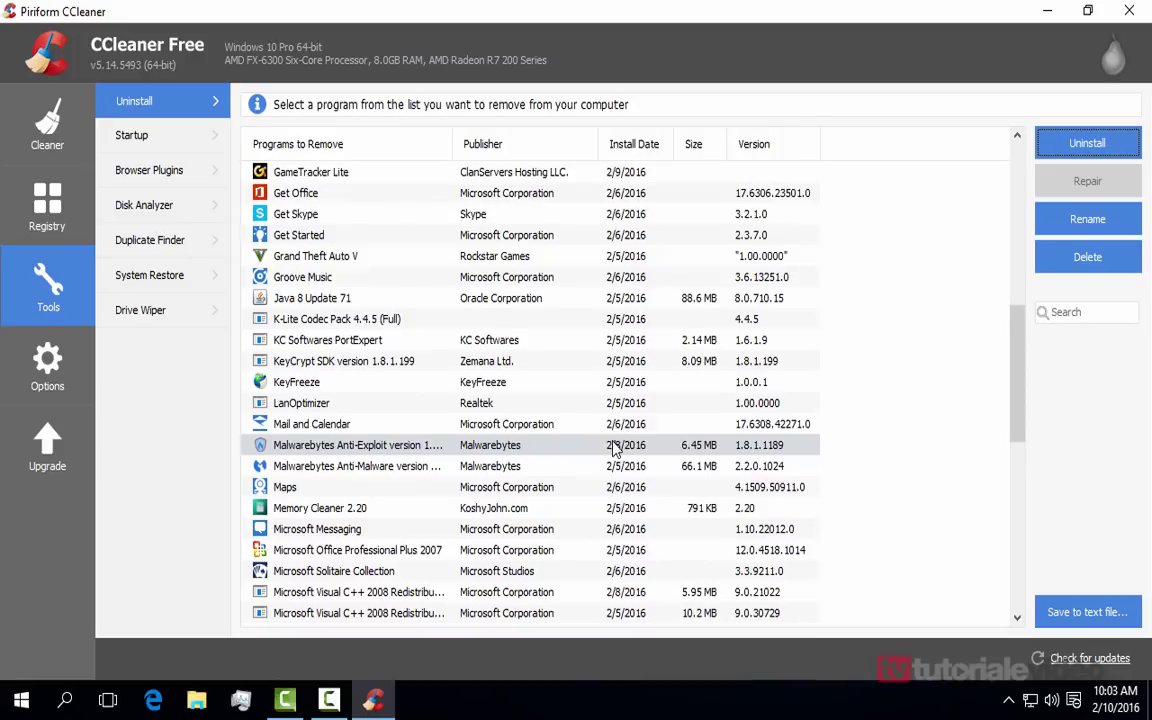
scroll(614, 449, "down", 2)
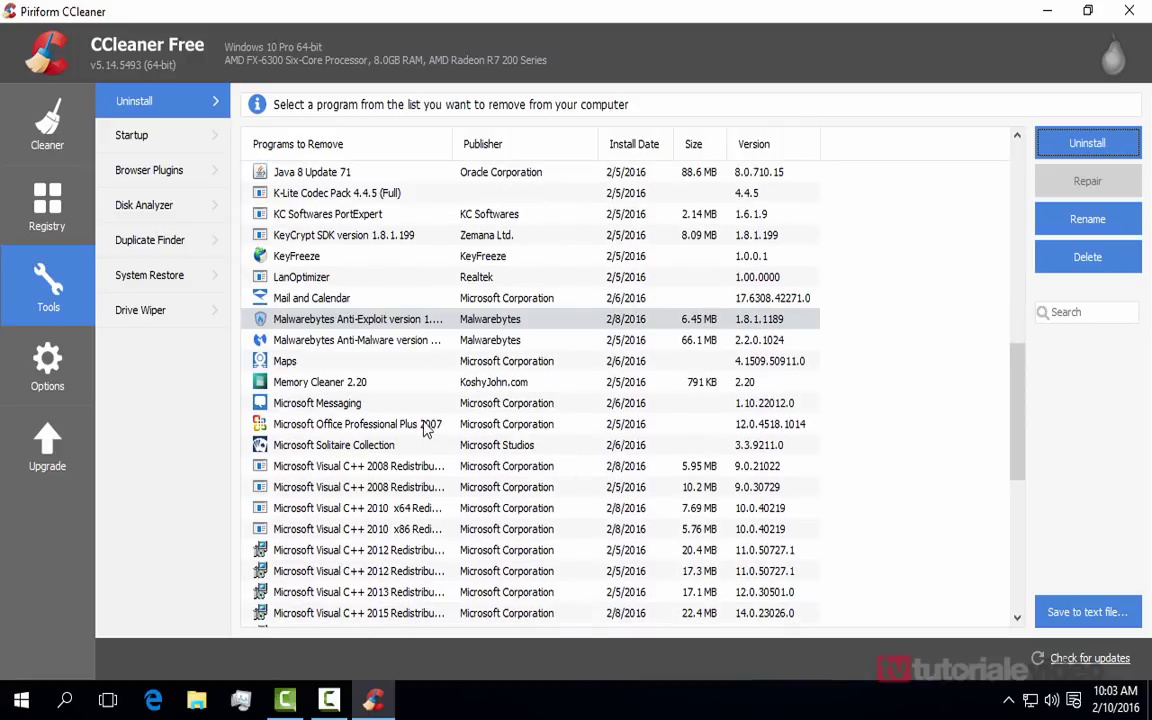
scroll(428, 428, "down", 1)
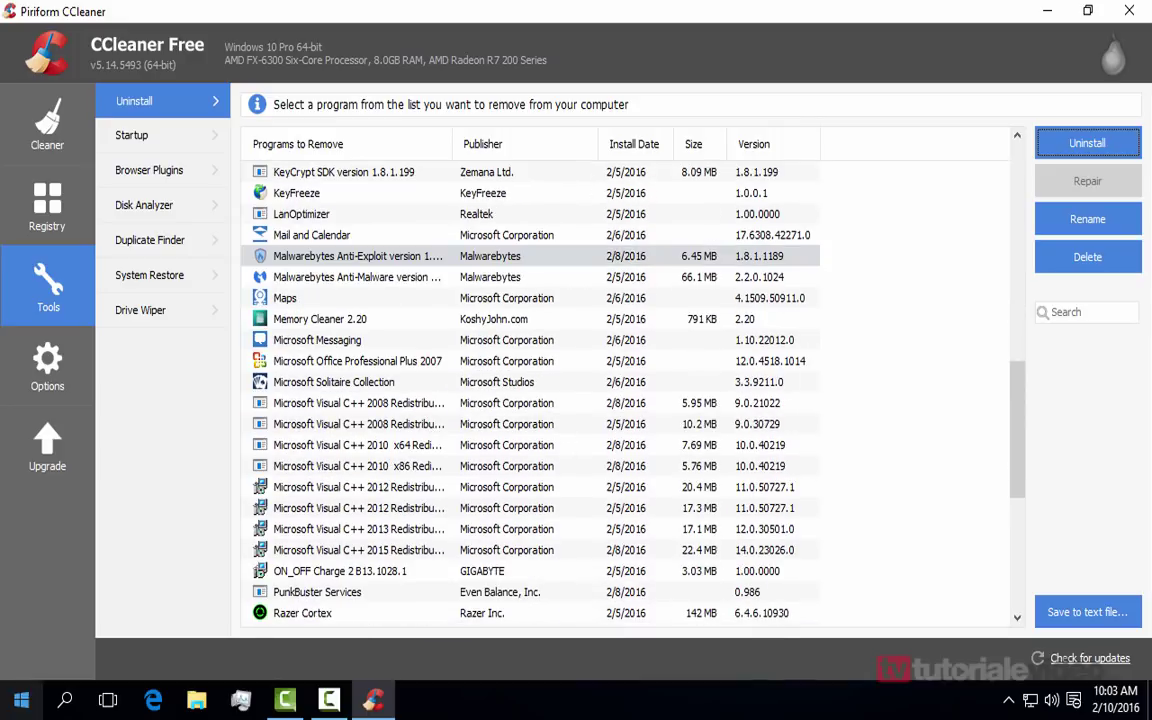
key("super")
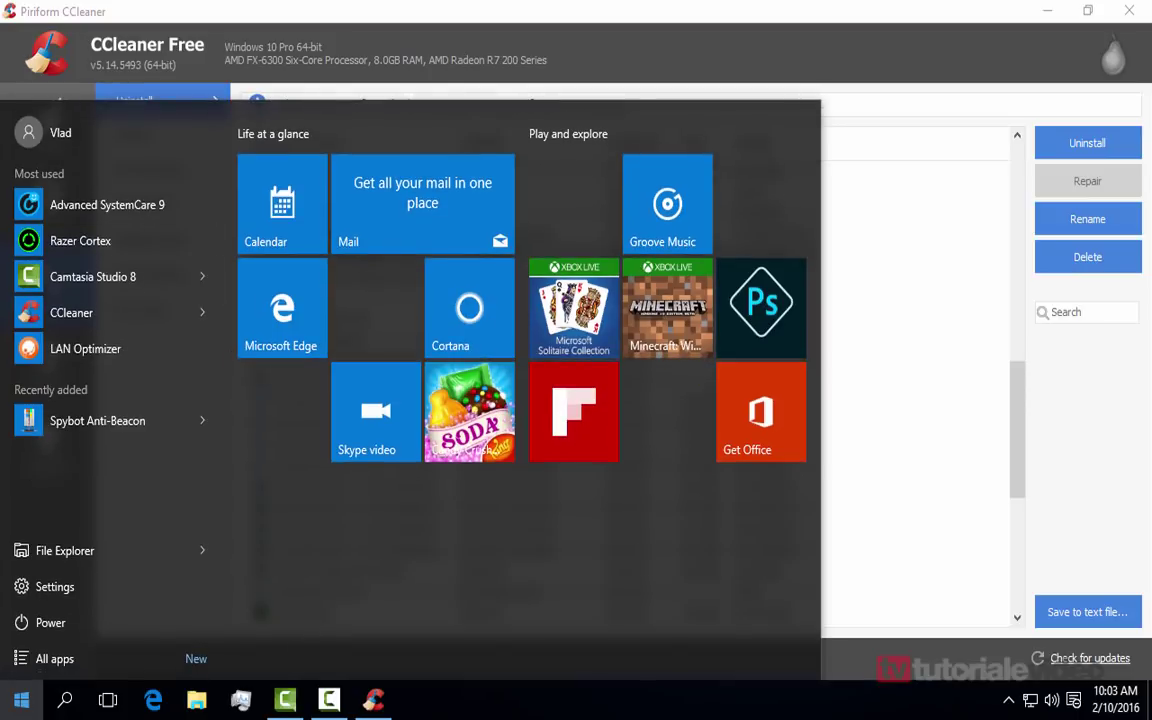
key("super")
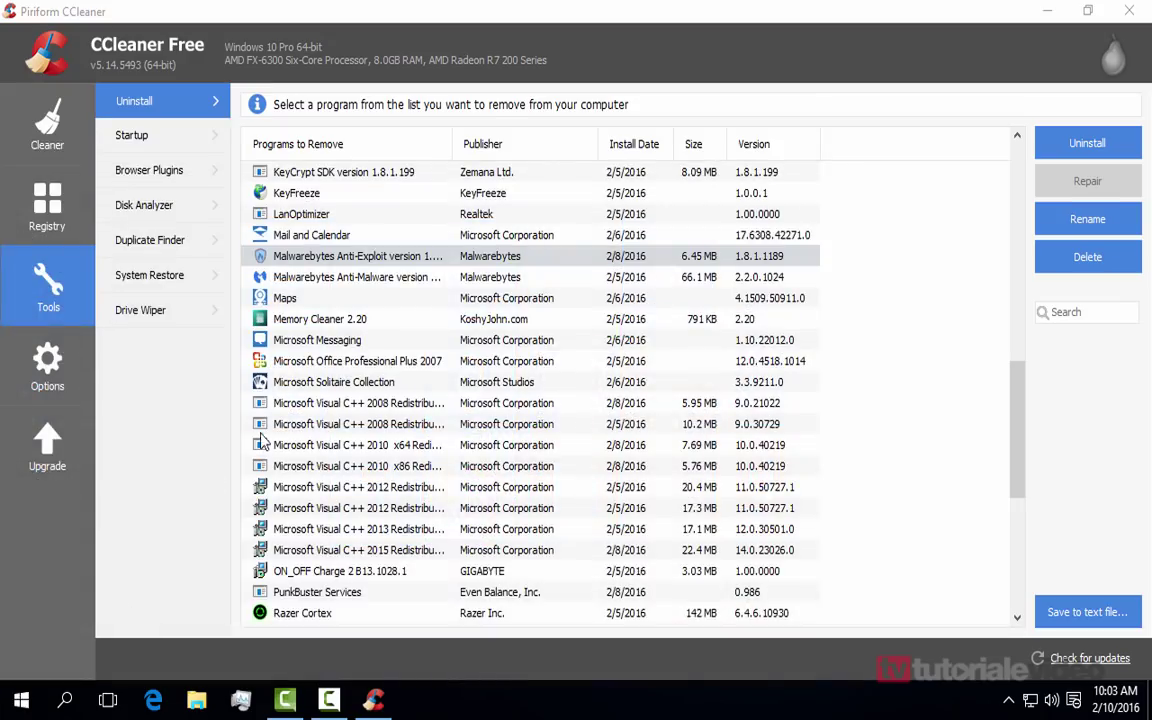
left_click(322, 388)
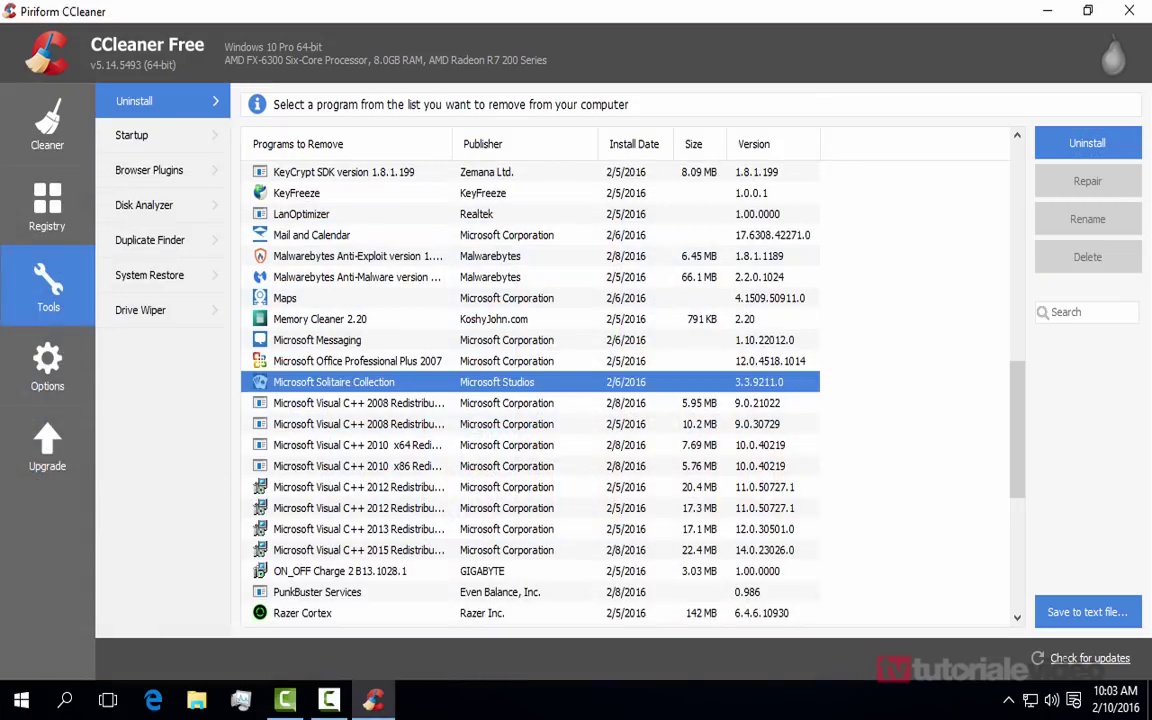
left_click(1088, 150)
left_click(618, 408)
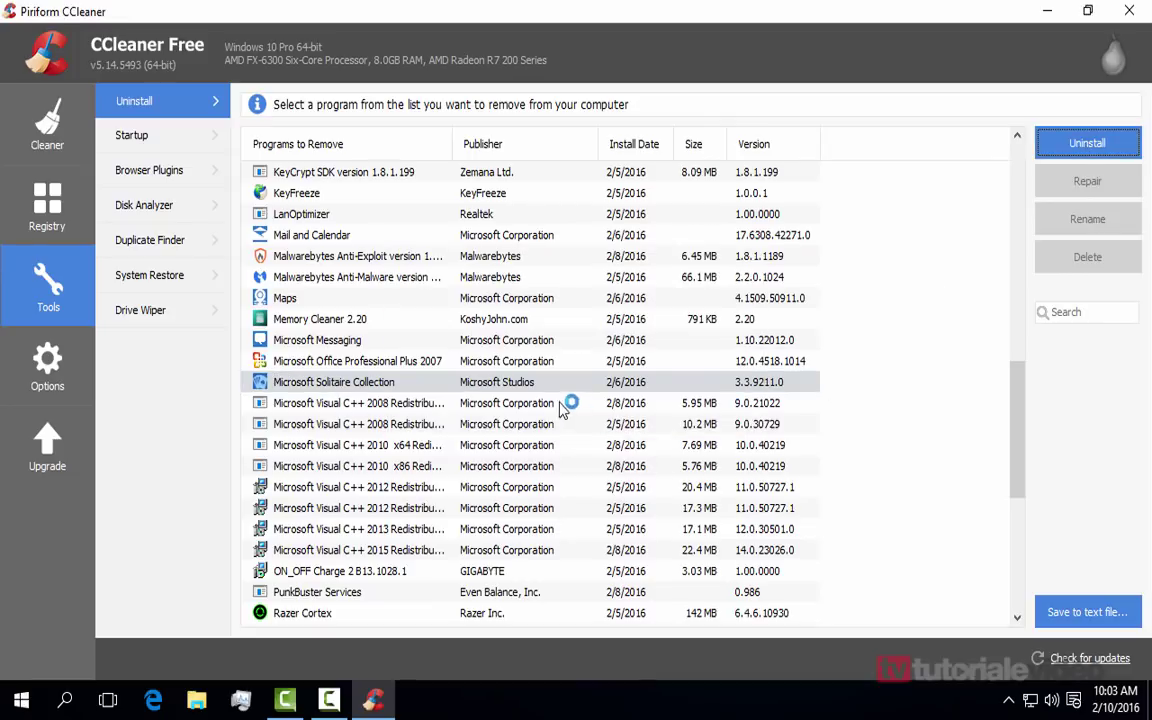
Step: Uninstall the Microsoft Messaging and Maps apps, confirming each removal
left_click(455, 340)
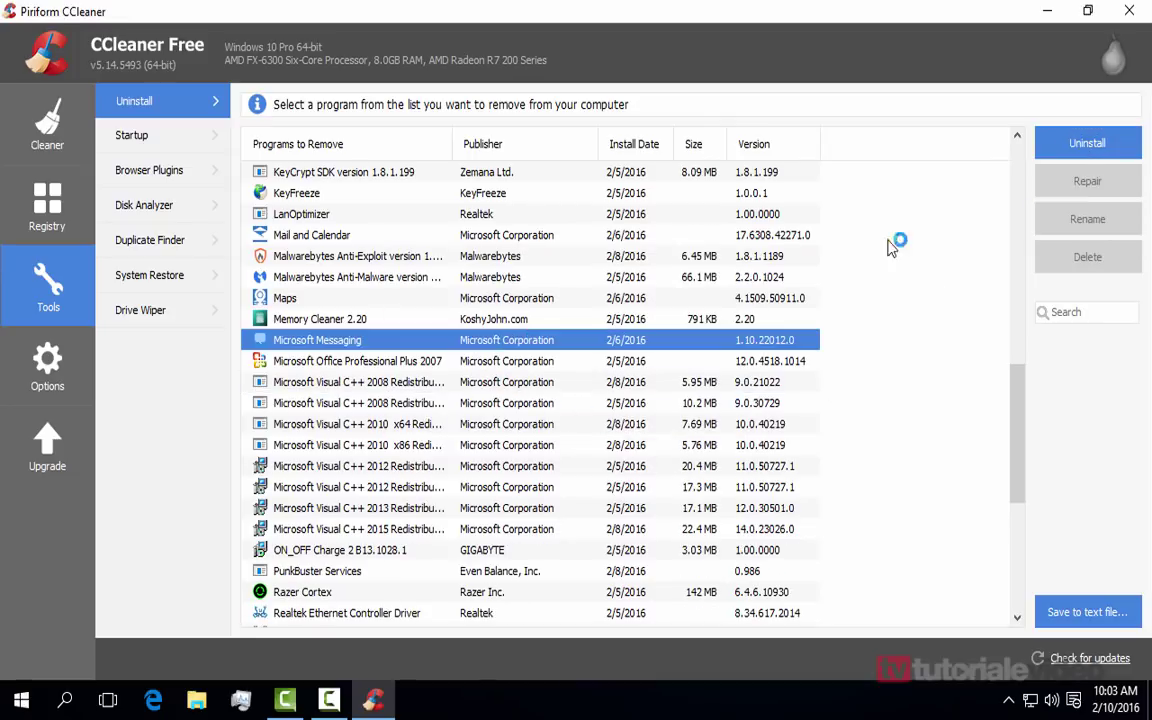
left_click(1088, 150)
left_click(620, 406)
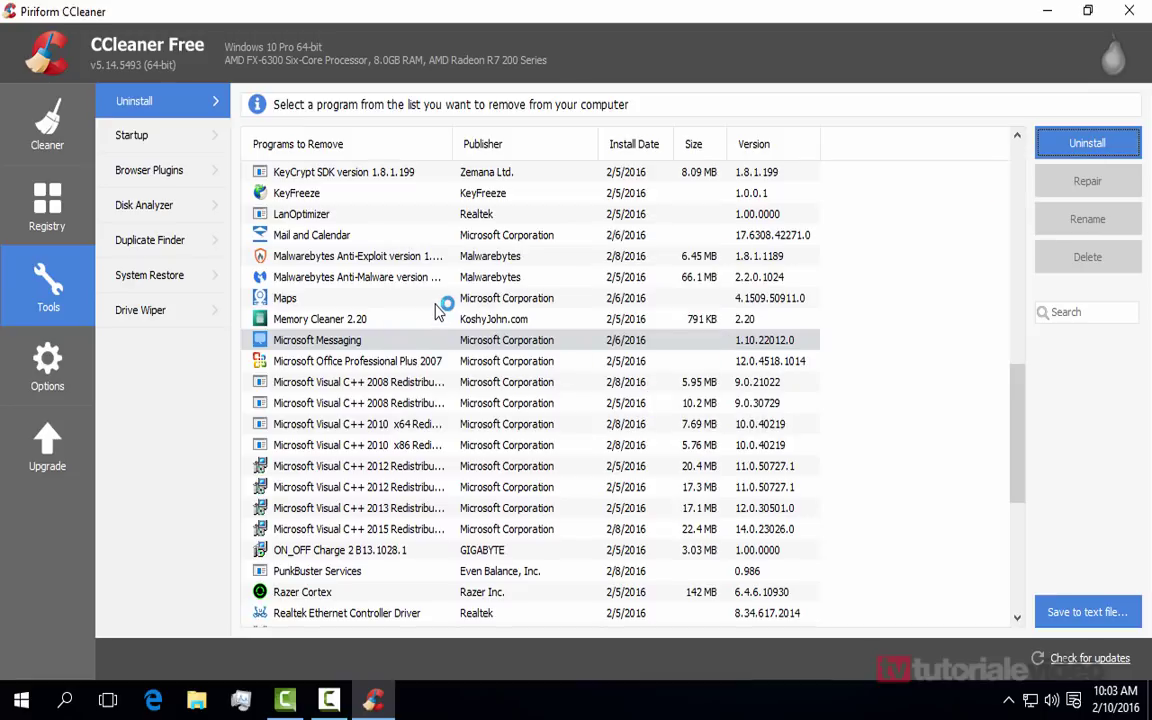
left_click(437, 303)
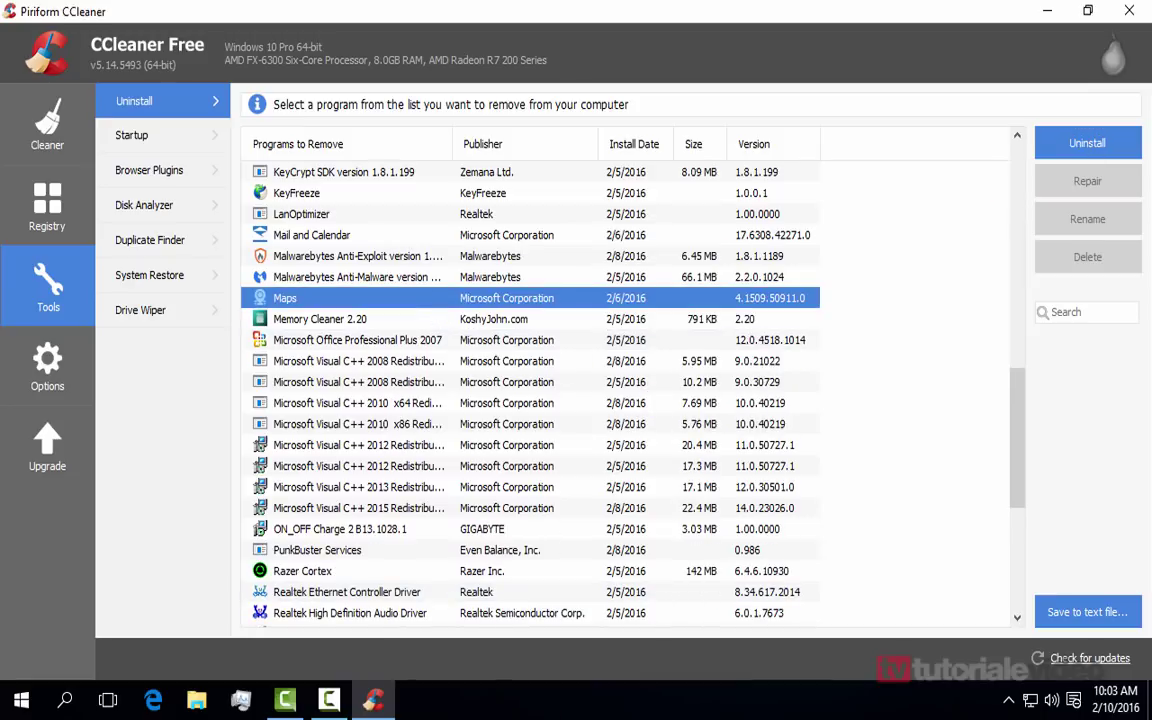
left_click(1040, 145)
left_click(617, 406)
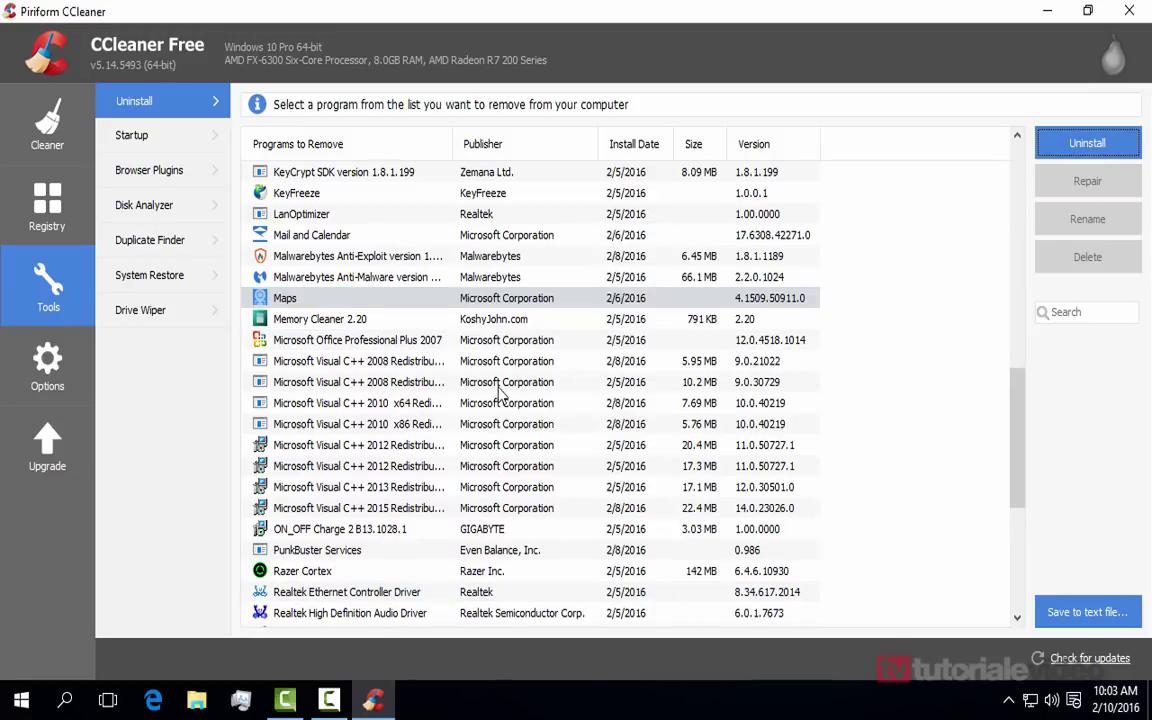
Step: Uninstall the Mail and Calendar app and the Groove Music app, confirming each removal
scroll(500, 393, "up", 2)
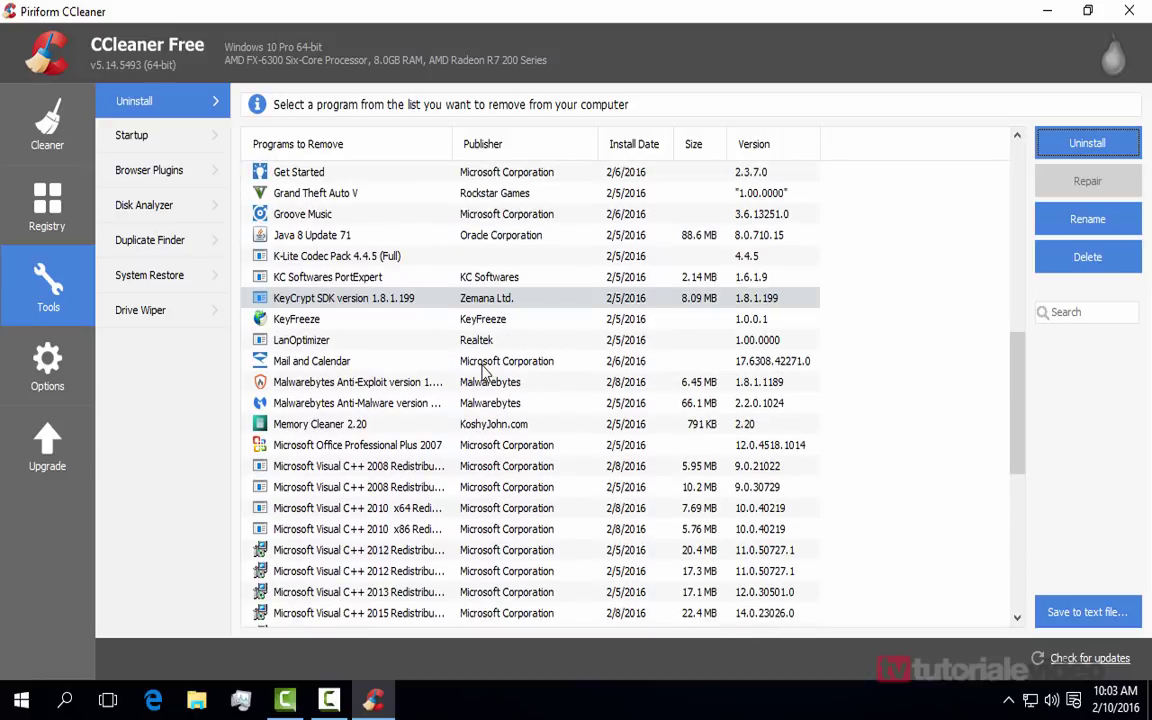
left_click(484, 368)
left_click(1075, 150)
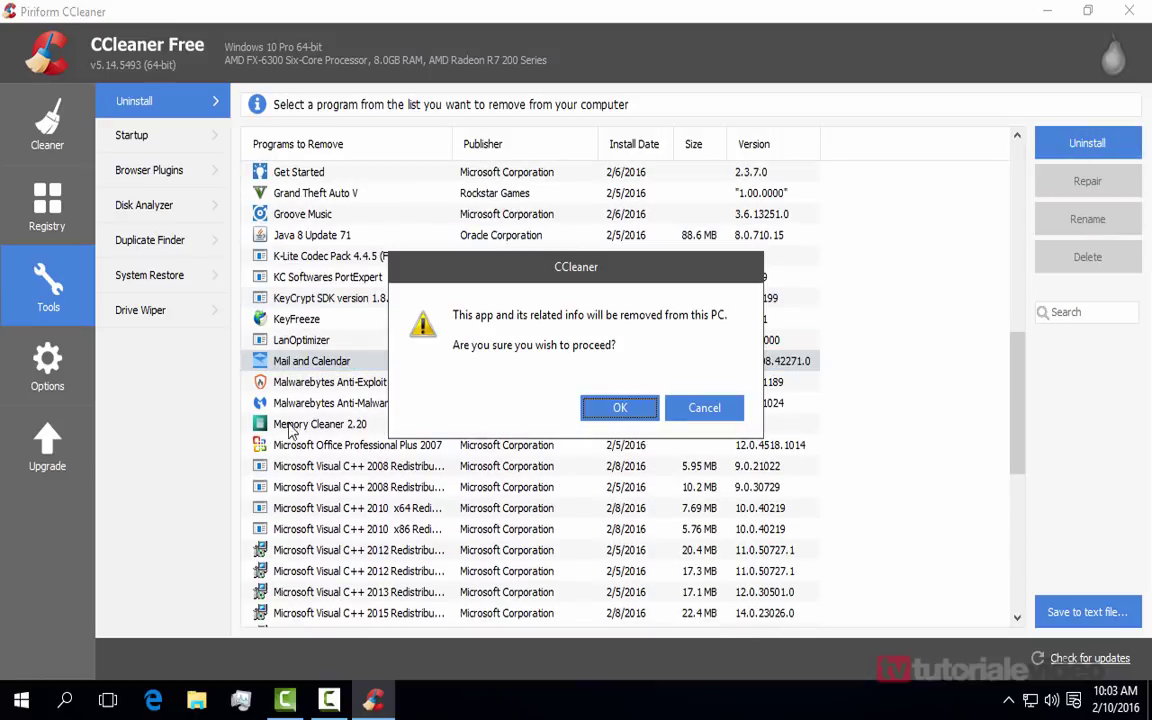
left_click(634, 411)
scroll(481, 398, "up", 2)
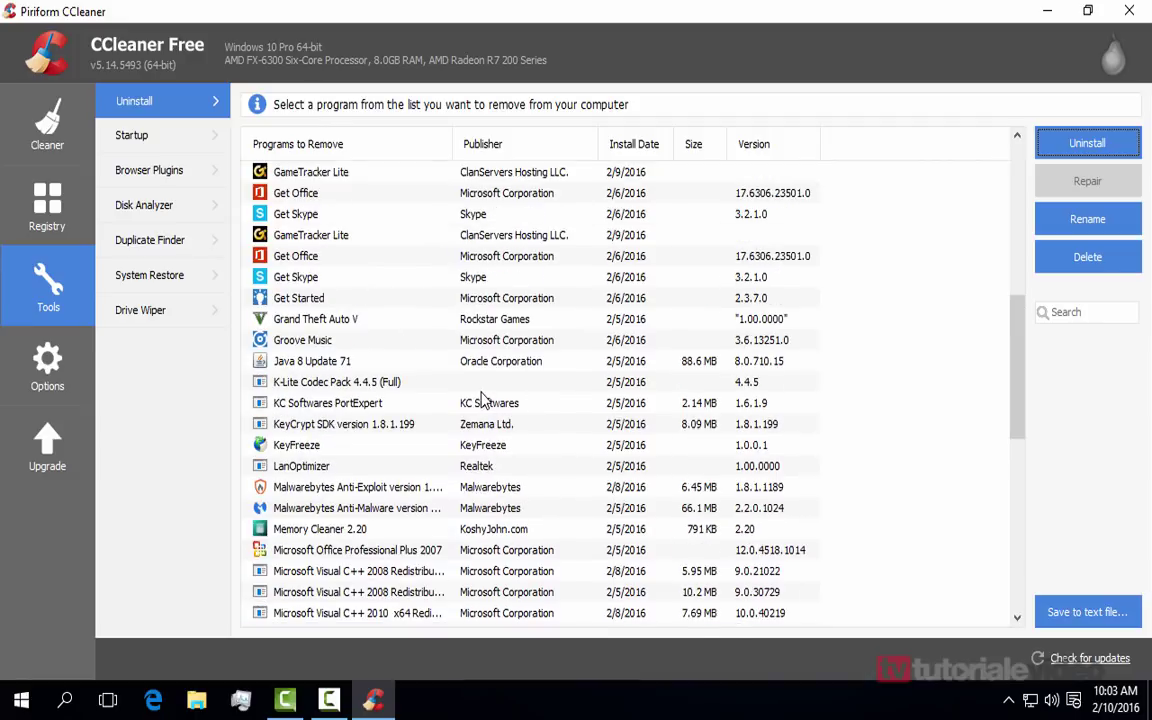
left_click(470, 340)
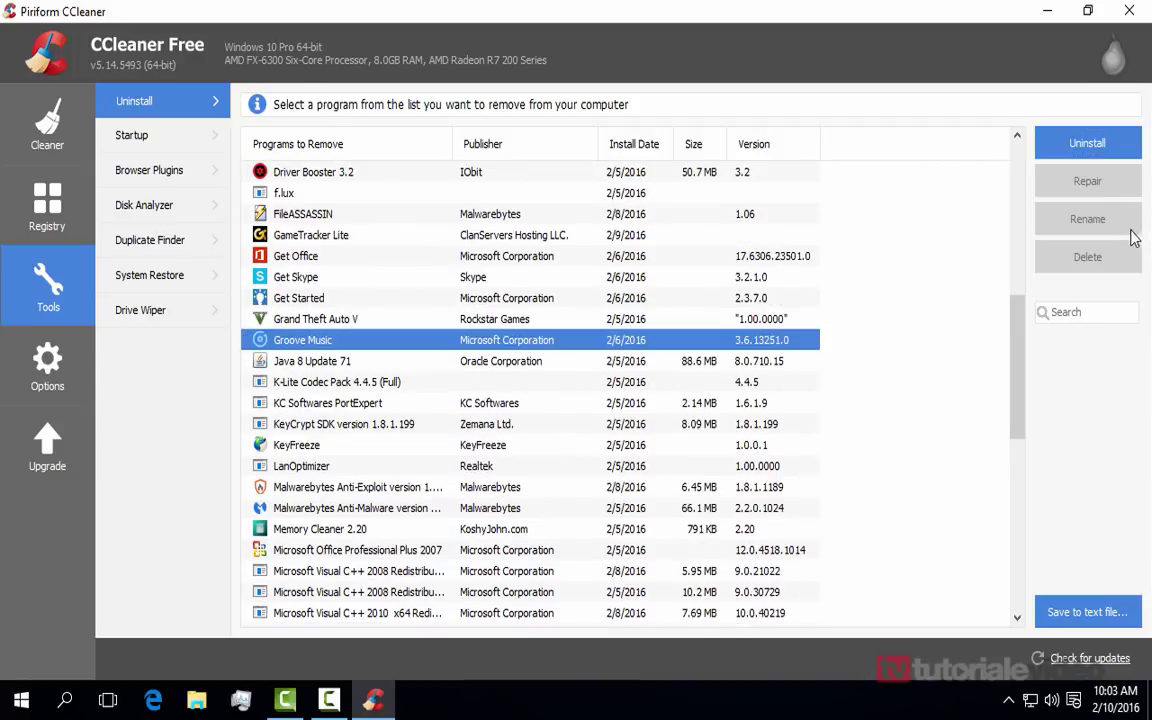
left_click(1087, 143)
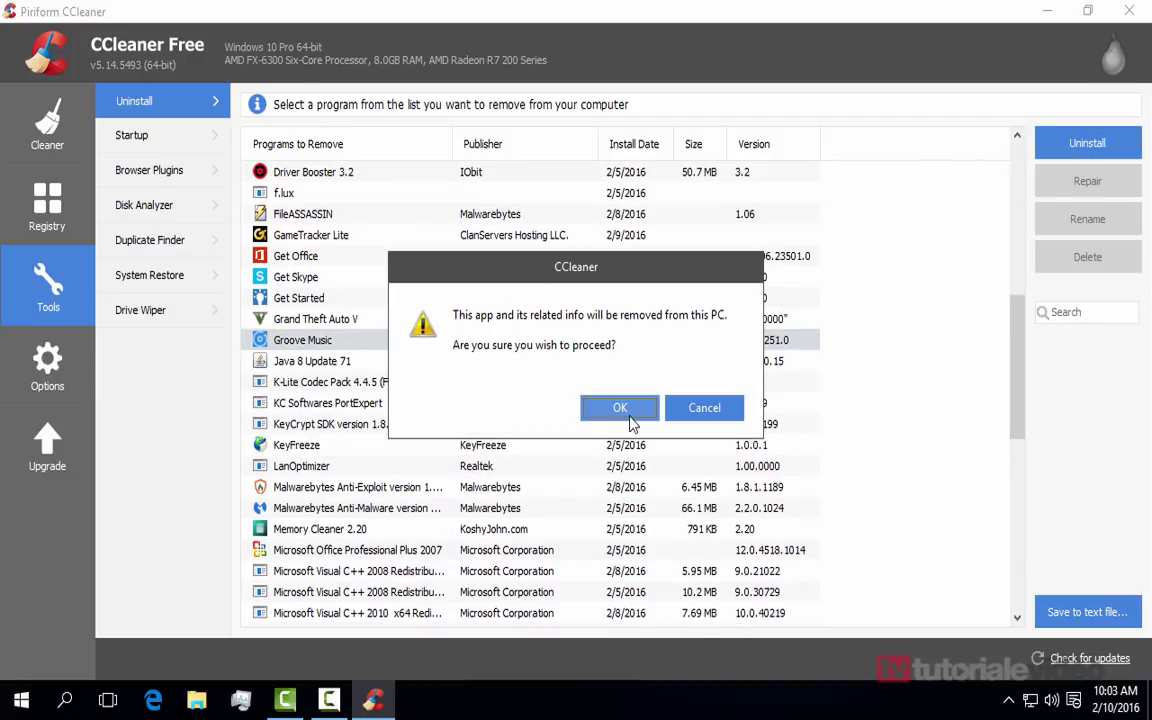
left_click(630, 416)
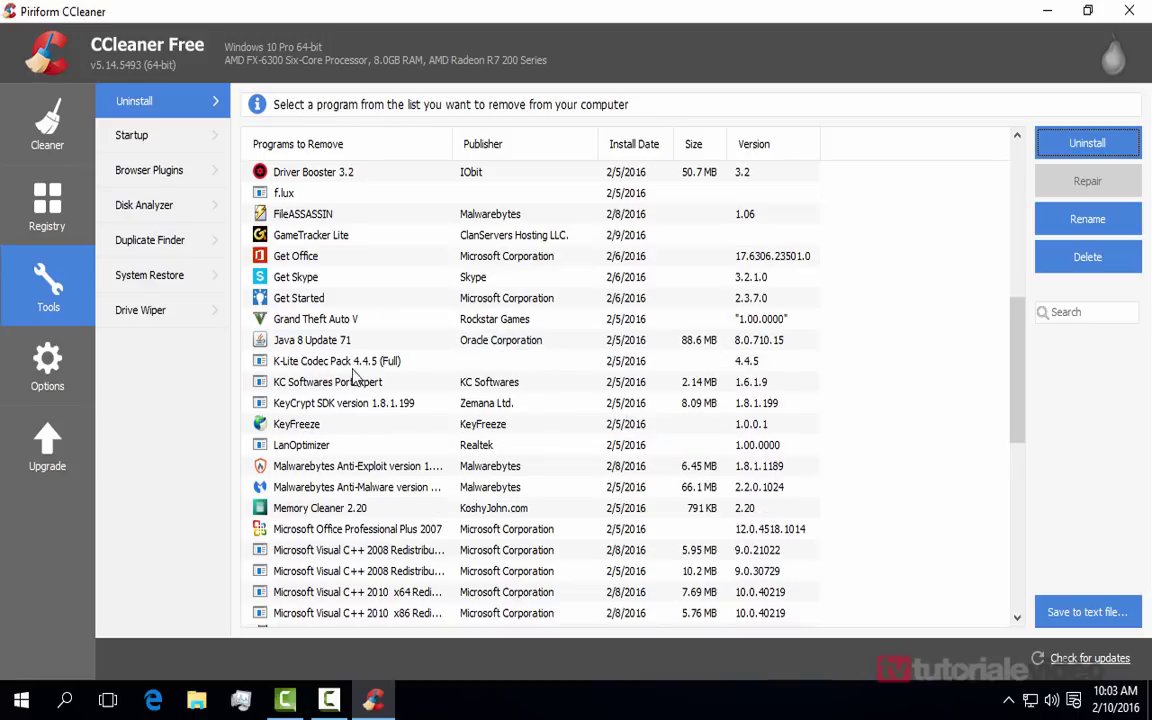
Step: Uninstall the Get Skype and Camera apps, confirming each removal
scroll(355, 342, "up", 1)
left_click(380, 344)
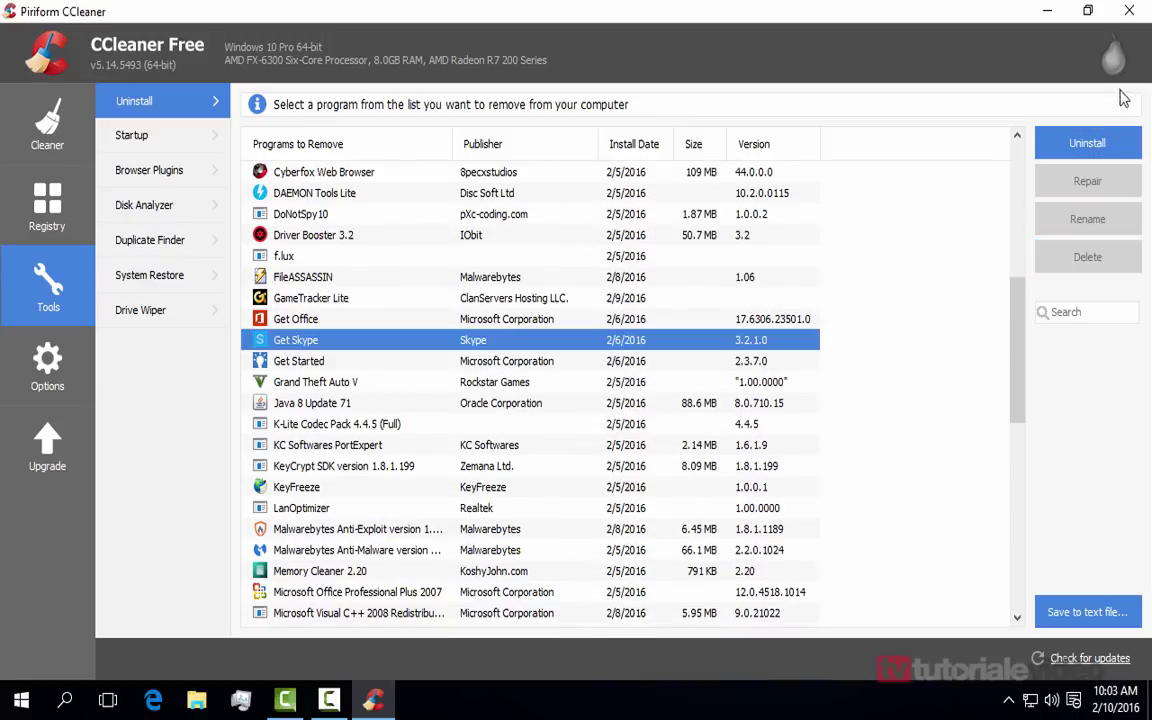
left_click(1090, 143)
left_click(606, 416)
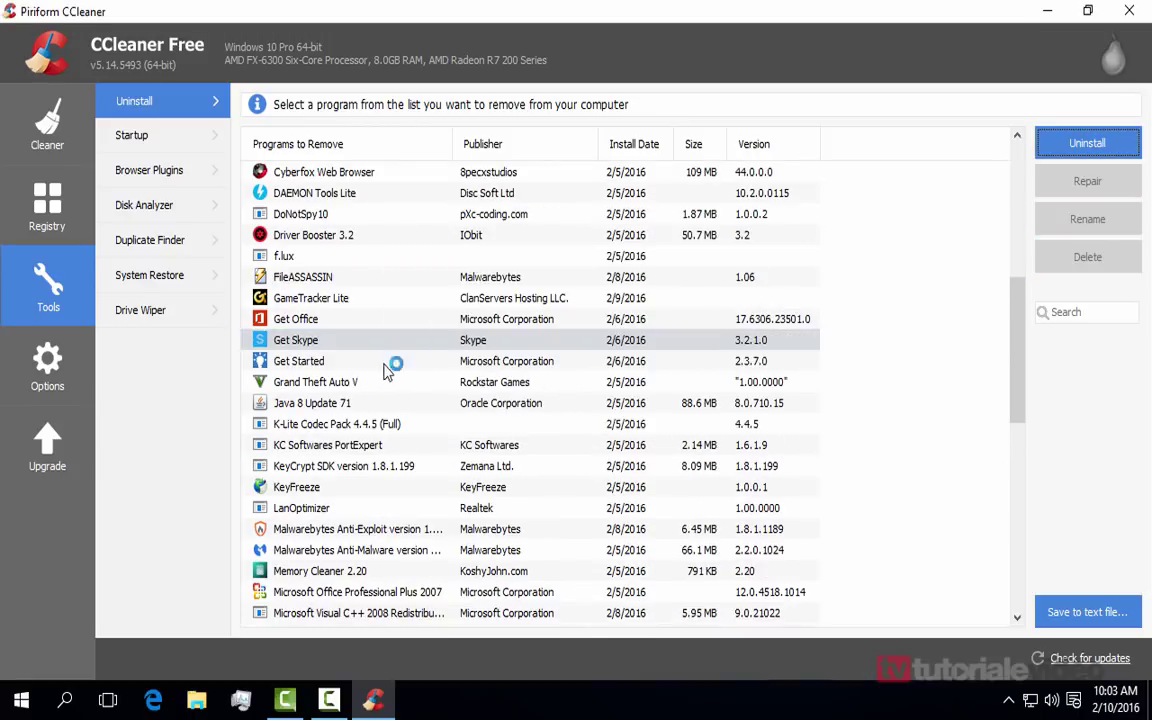
scroll(338, 361, "up", 4)
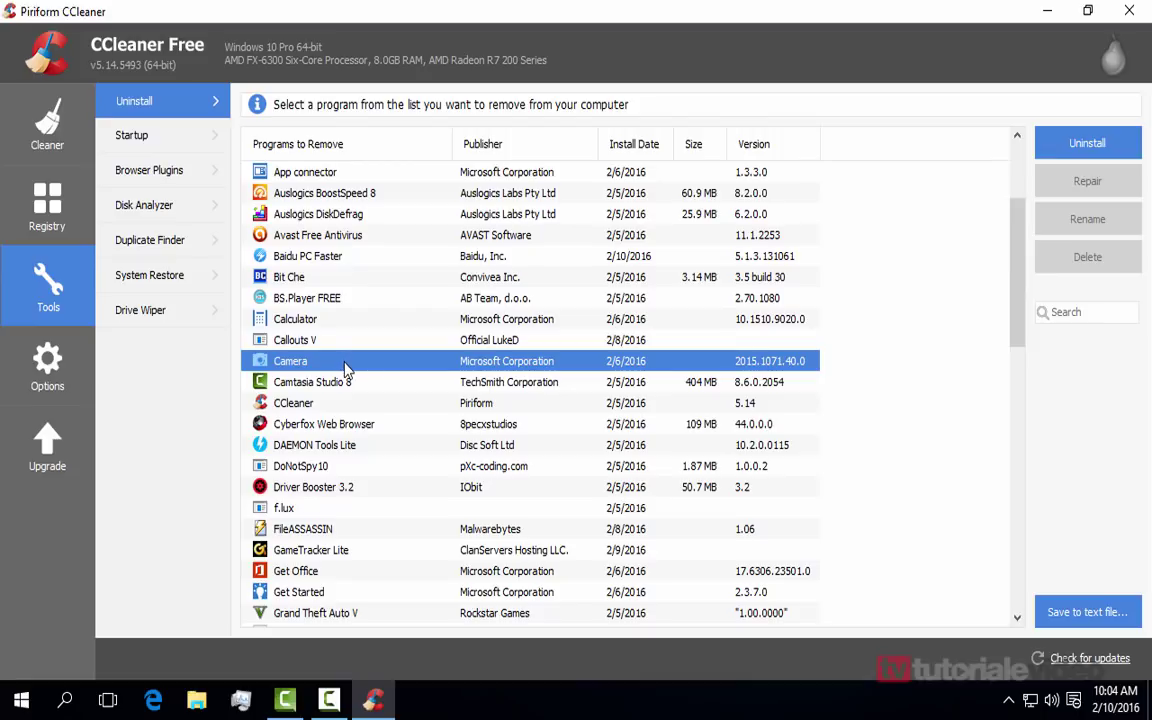
left_click(1090, 145)
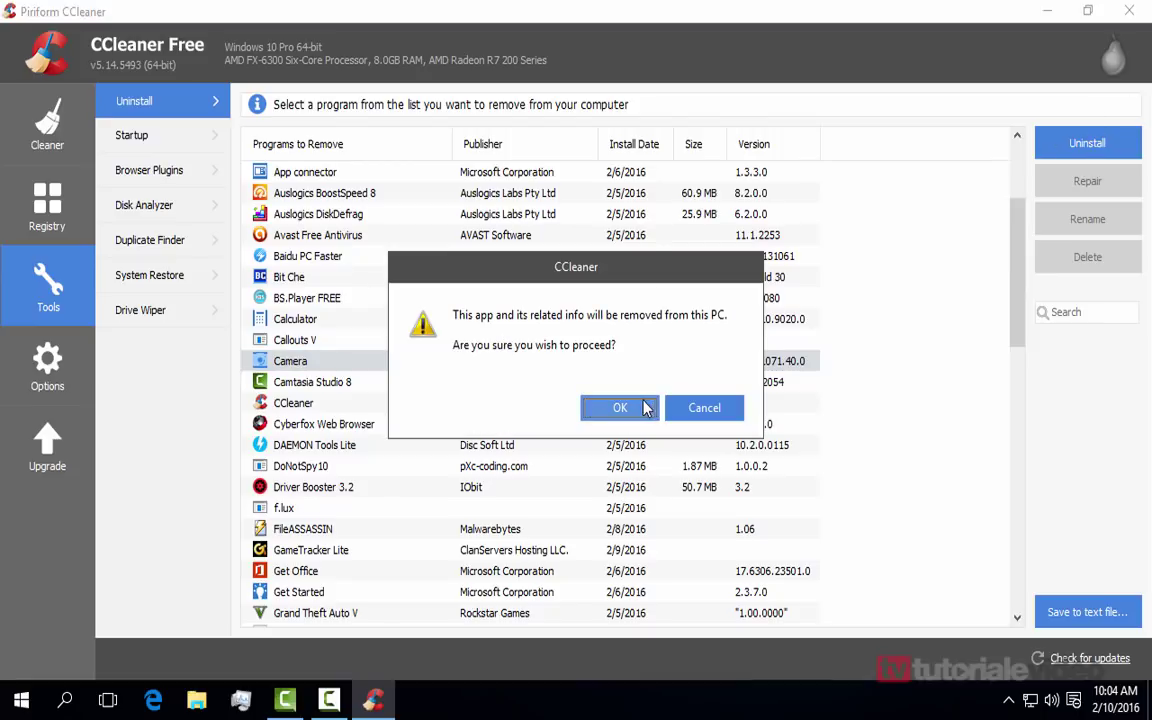
left_click(607, 407)
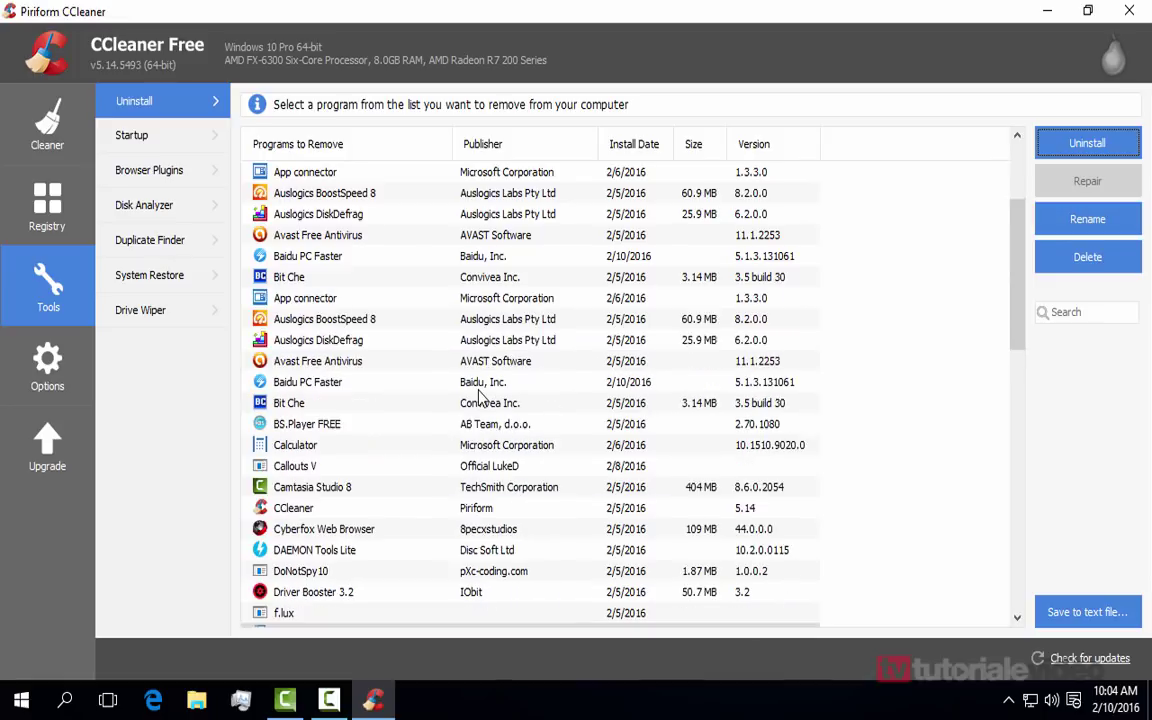
Step: Examine the full list of installed programs for remaining Windows apps, and check the taskbar clock's calendar
scroll(483, 400, "up", 3)
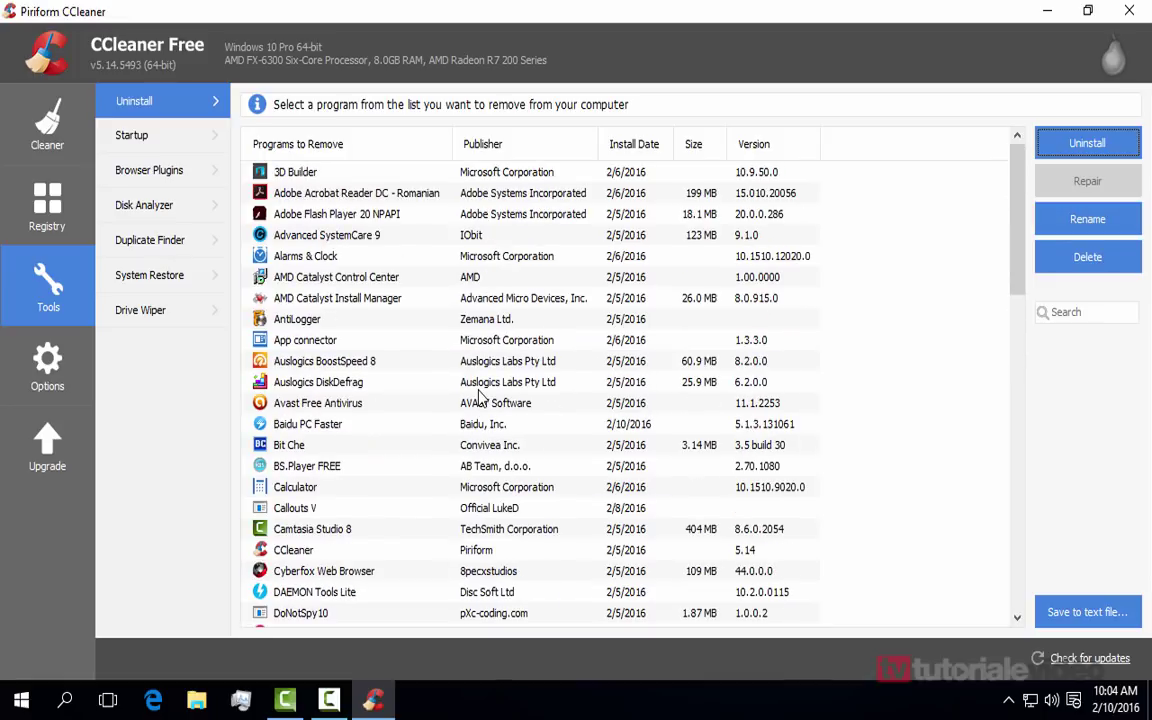
scroll(504, 500, "down", 15)
left_click(562, 555)
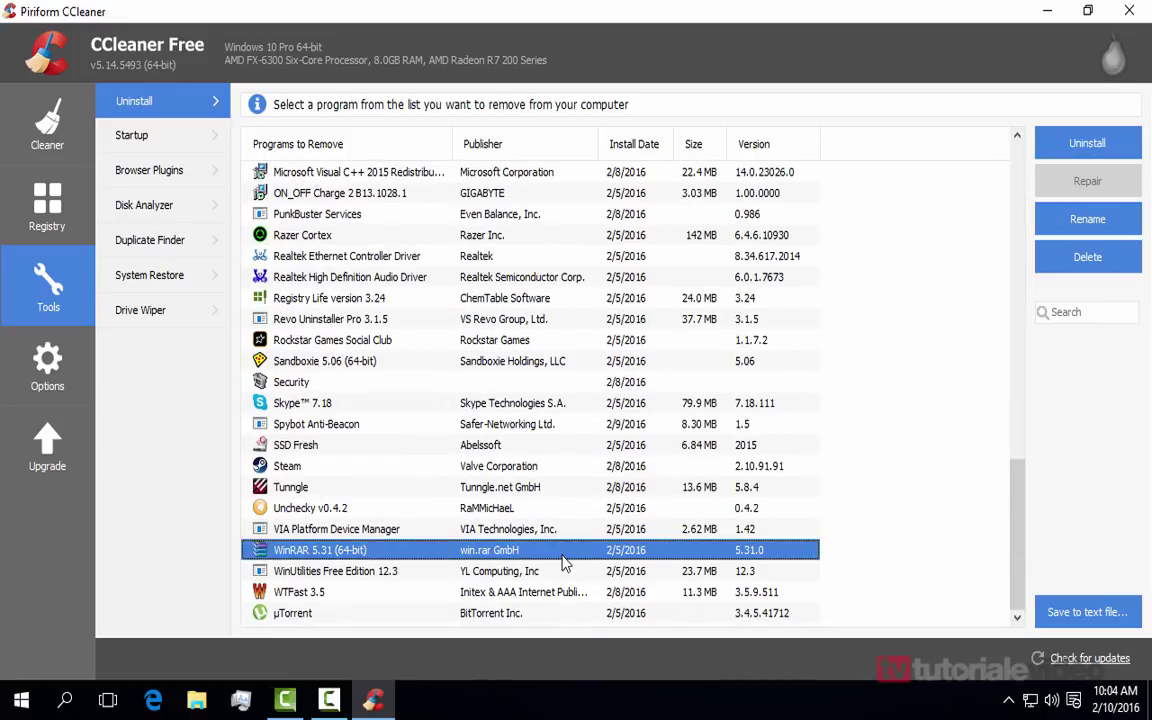
scroll(560, 565, "up", 15)
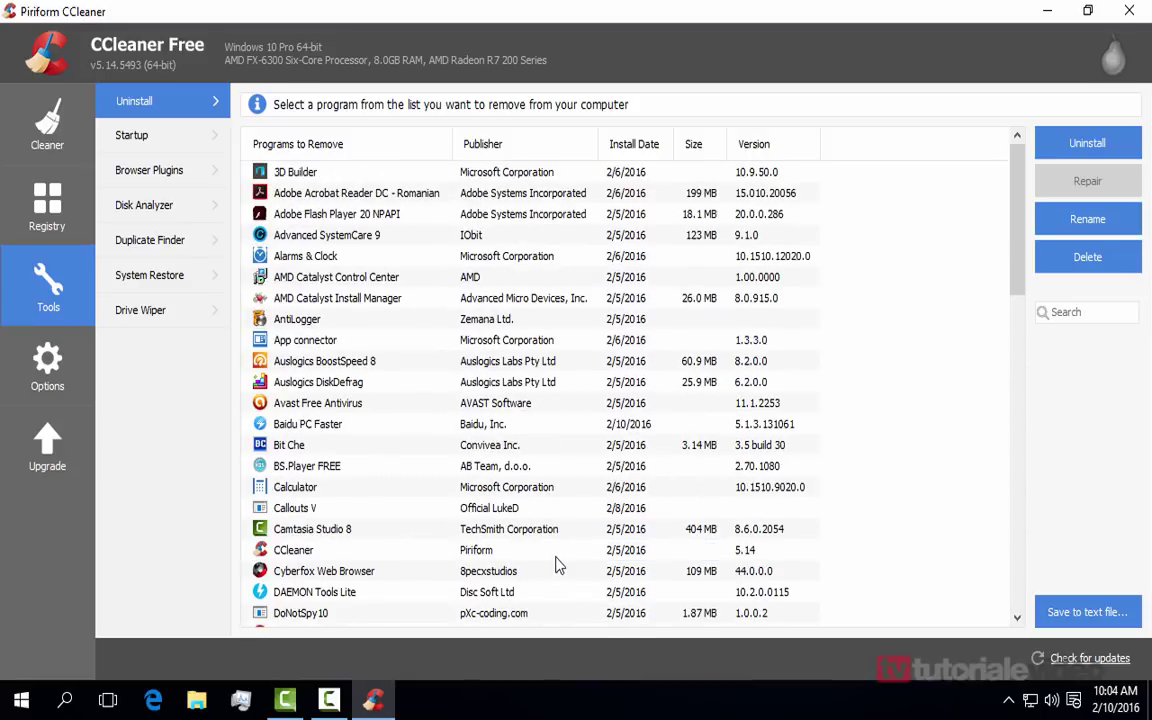
double_click(355, 257)
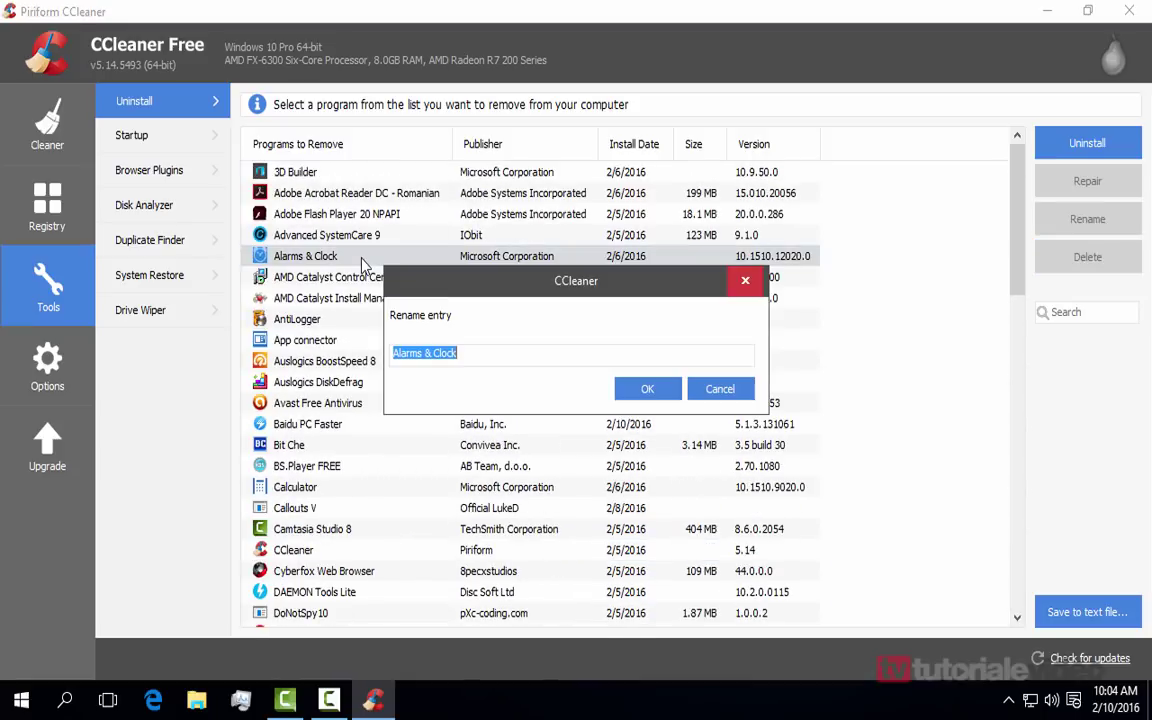
left_click(700, 389)
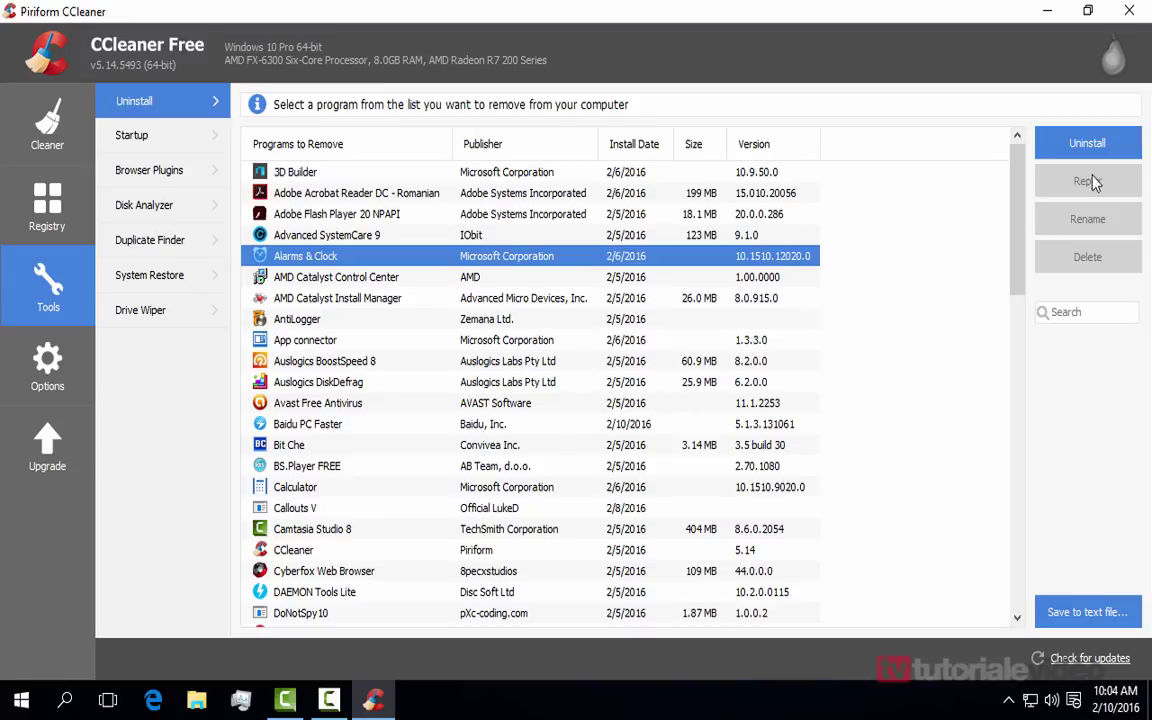
left_click(1110, 705)
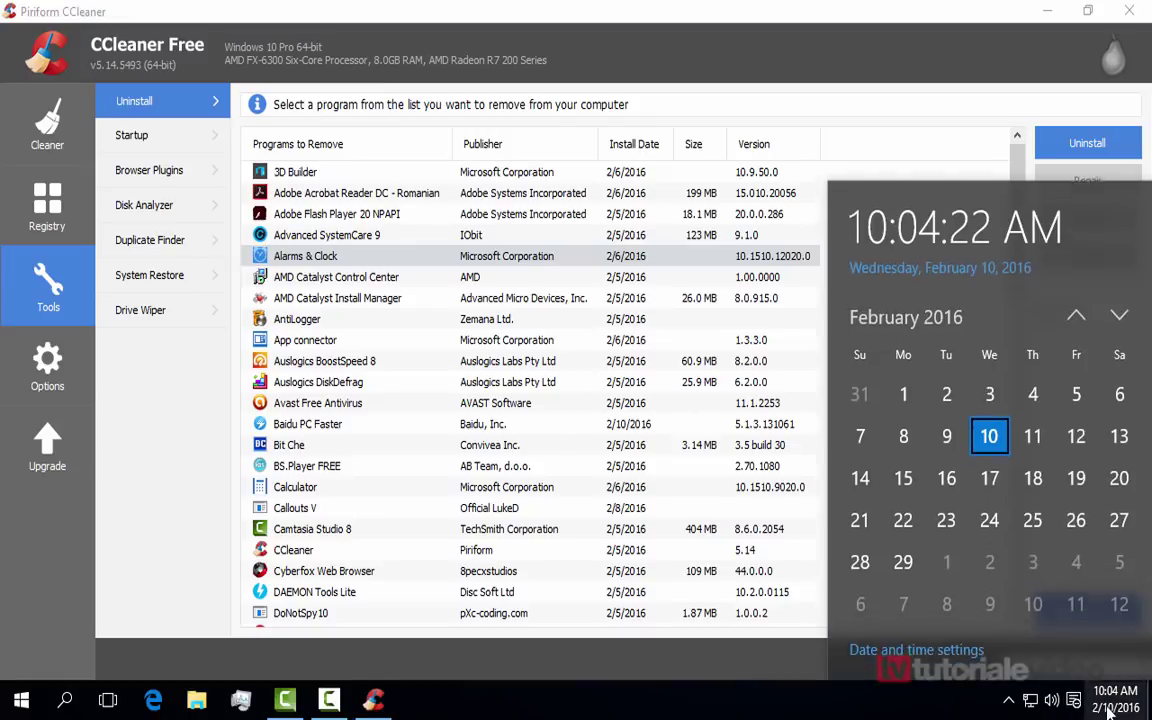
left_click(1110, 705)
Step: Check the Minecraft and Photoshop tiles in Start for an uninstall option, and uninstall the Candy Crush Soda app, confirming its removal
left_click(21, 700)
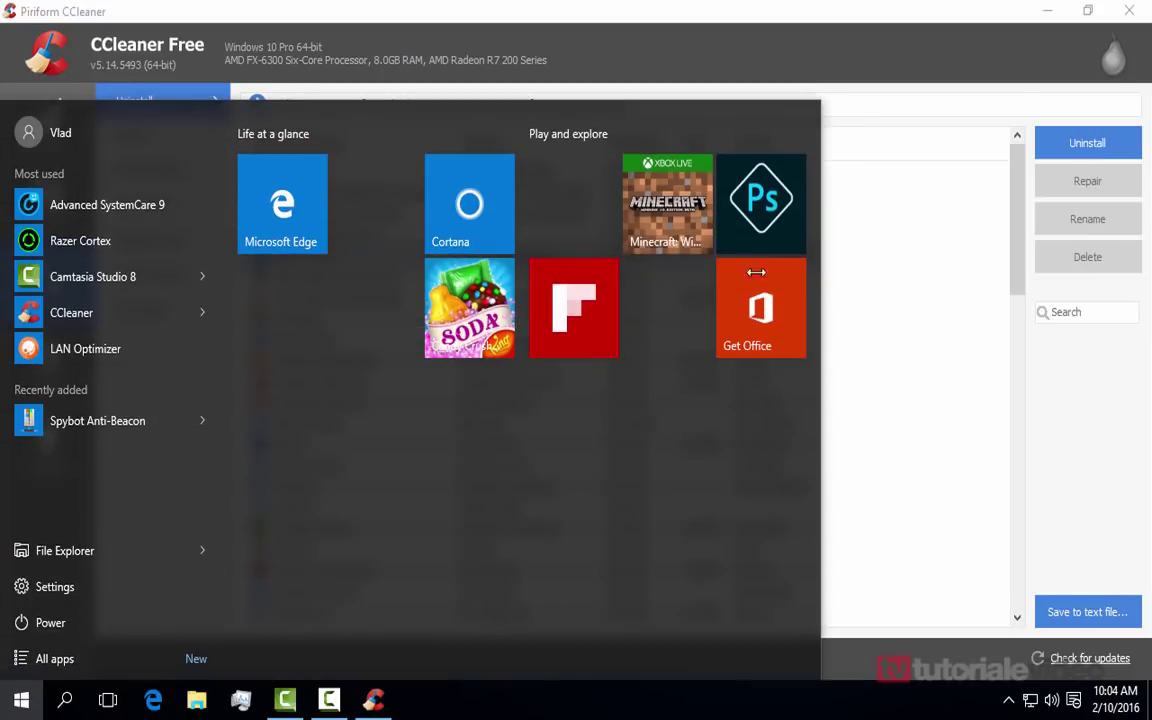
right_click(655, 232)
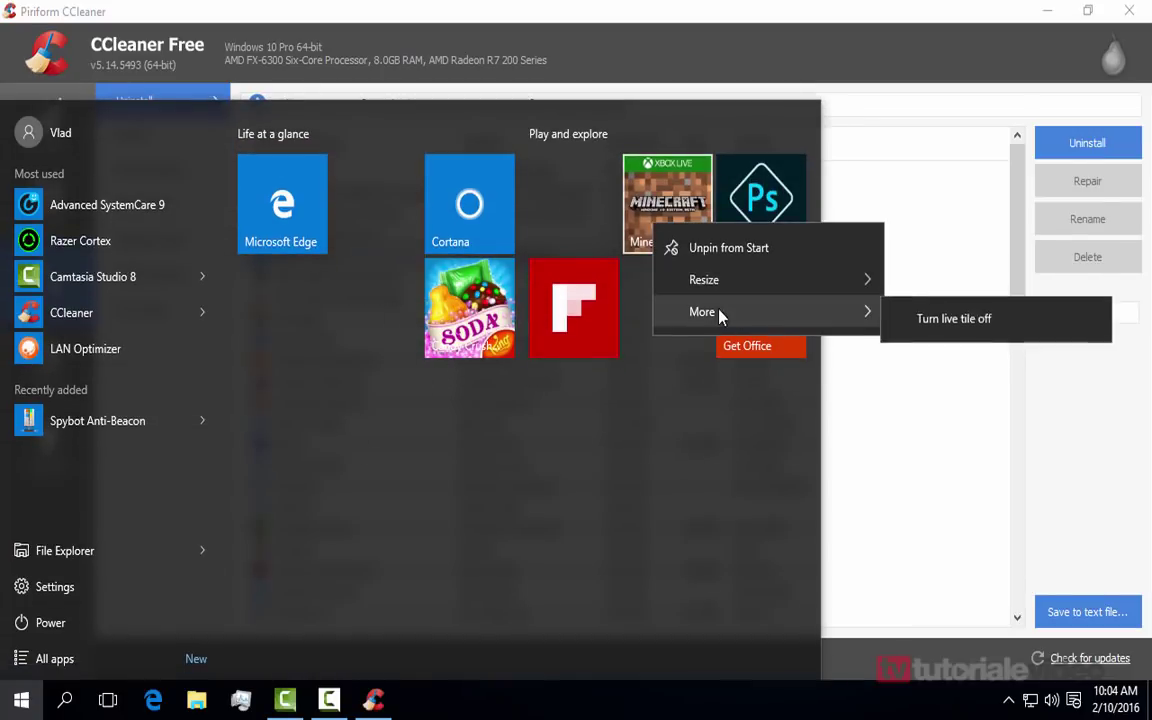
mouse_move(715, 272)
right_click(765, 183)
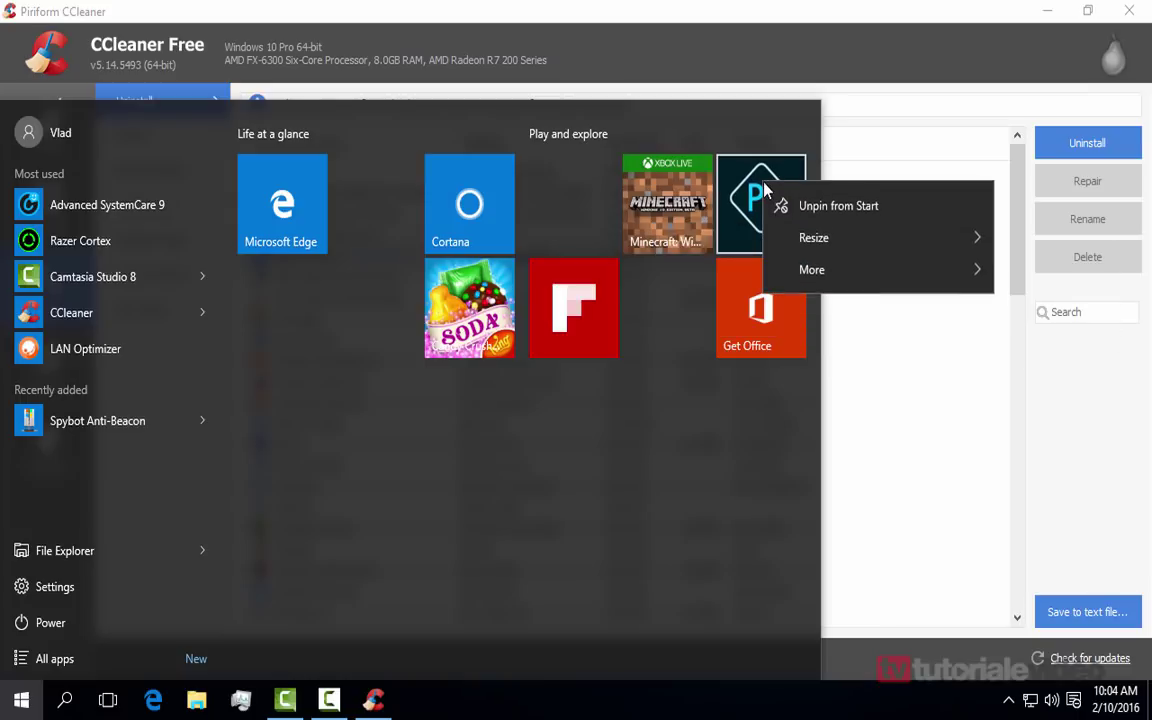
right_click(448, 323)
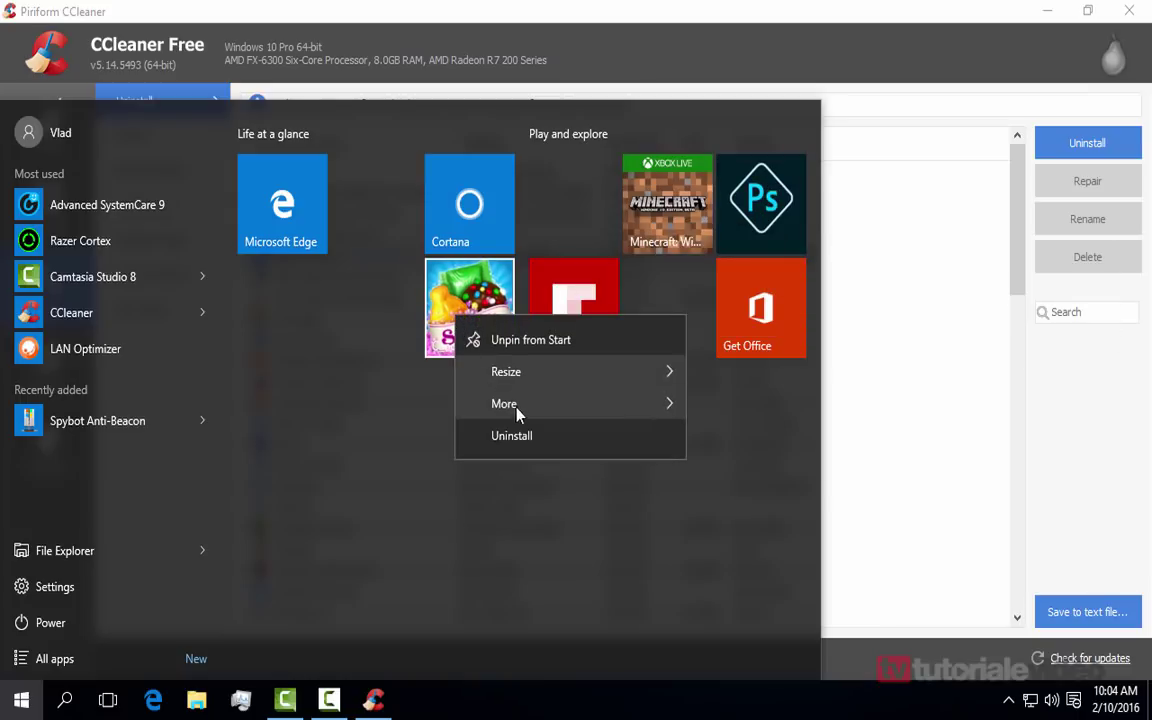
left_click(526, 434)
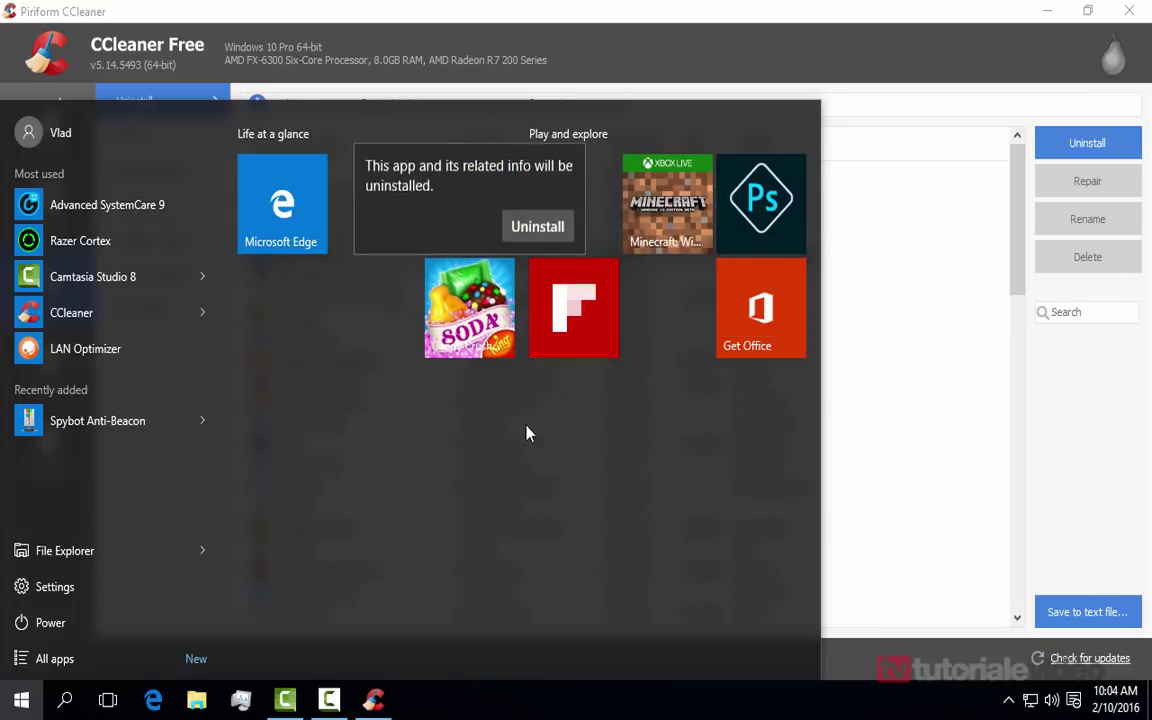
left_click(533, 229)
Step: Check the Flipboard tile in Start for an uninstall option, and uninstall the Get Office app, confirming its removal
right_click(571, 350)
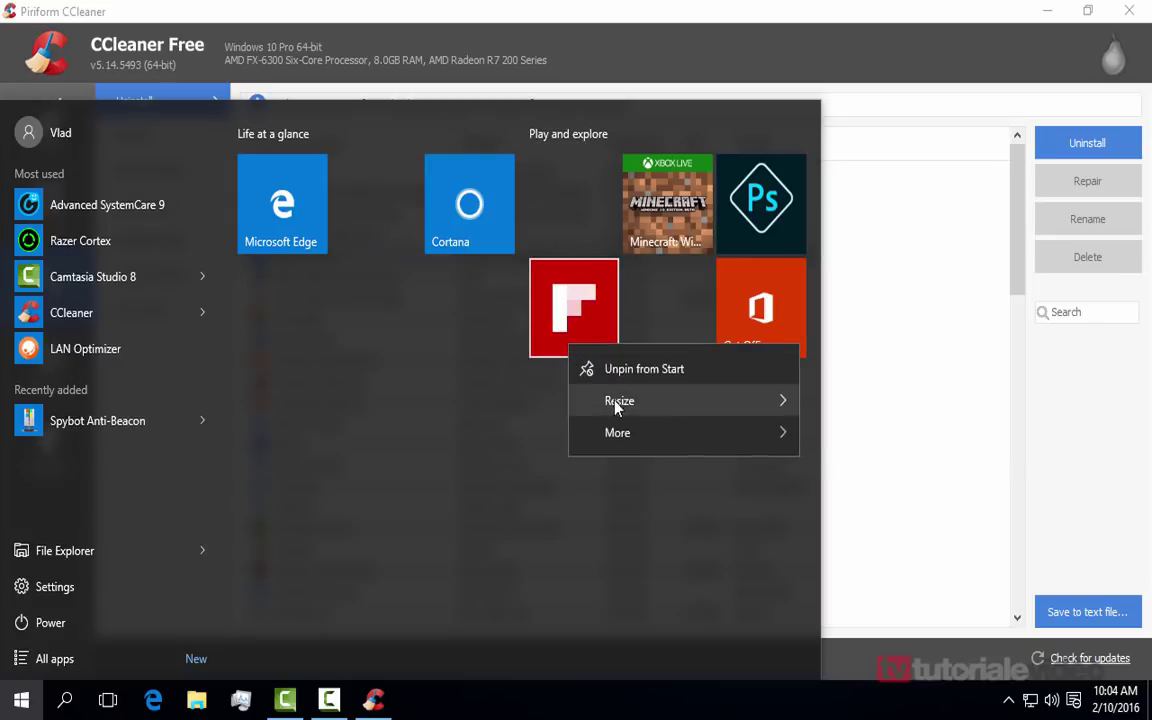
left_click(506, 411)
right_click(772, 330)
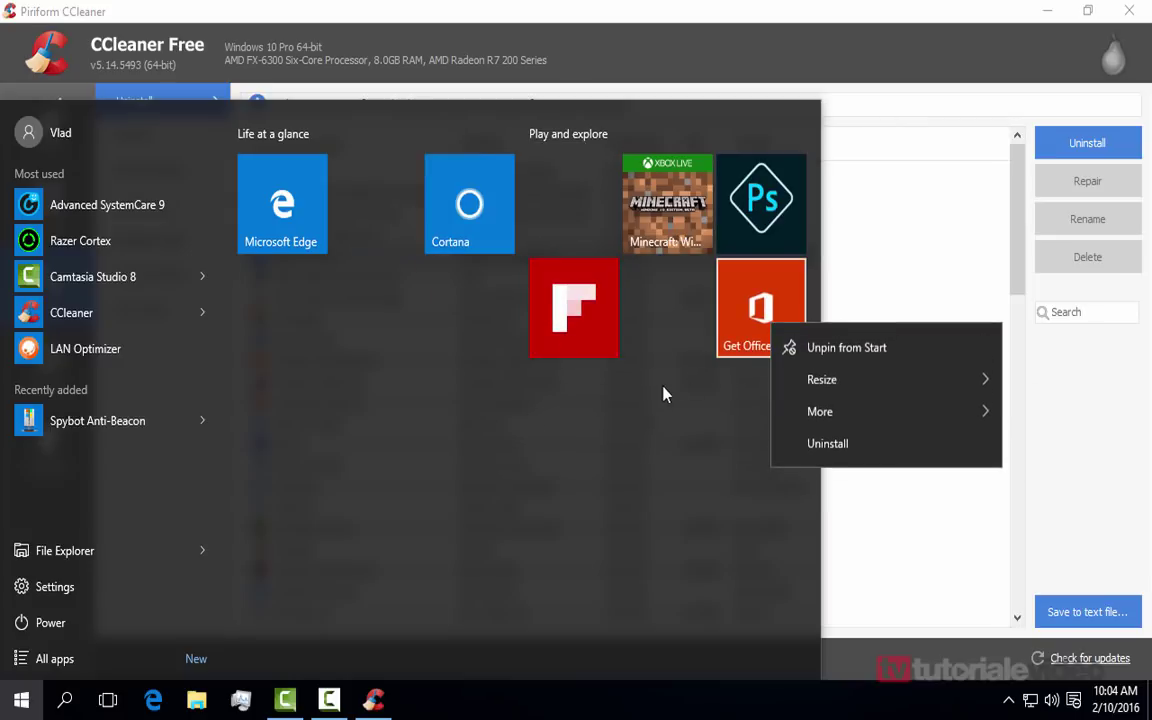
left_click(784, 442)
left_click(771, 226)
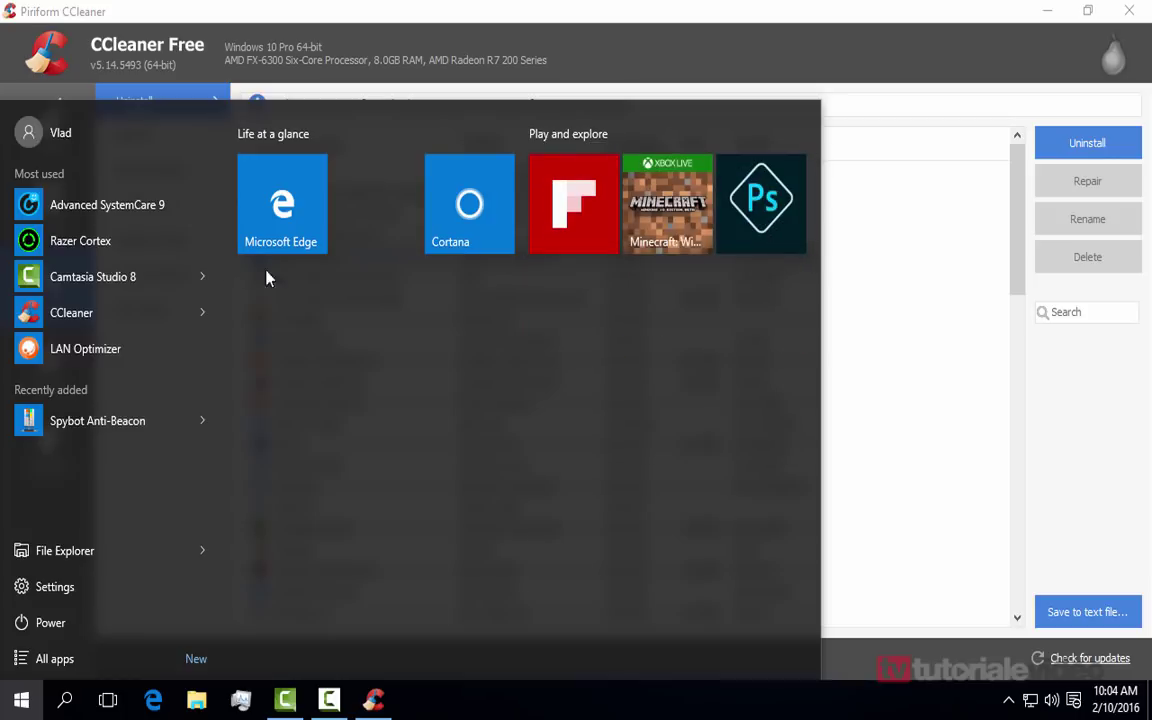
Step: Return to CCleaner and uninstall the App connector app, confirming its removal
left_click(975, 352)
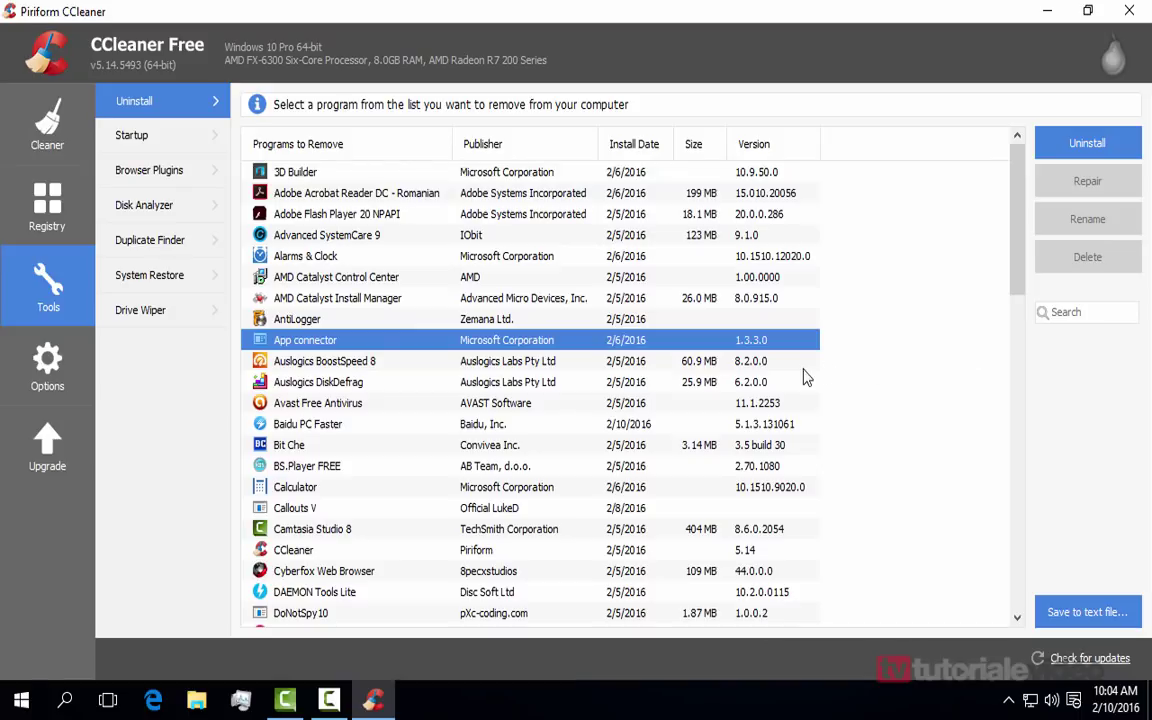
left_click(1085, 145)
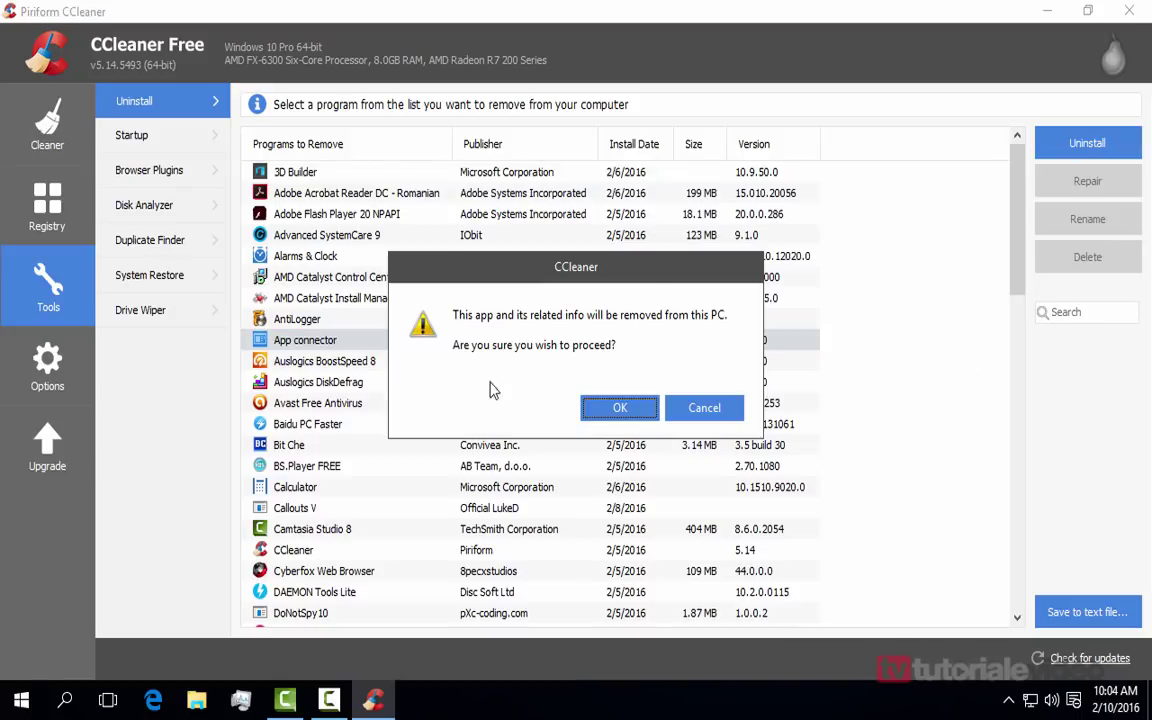
left_click(607, 412)
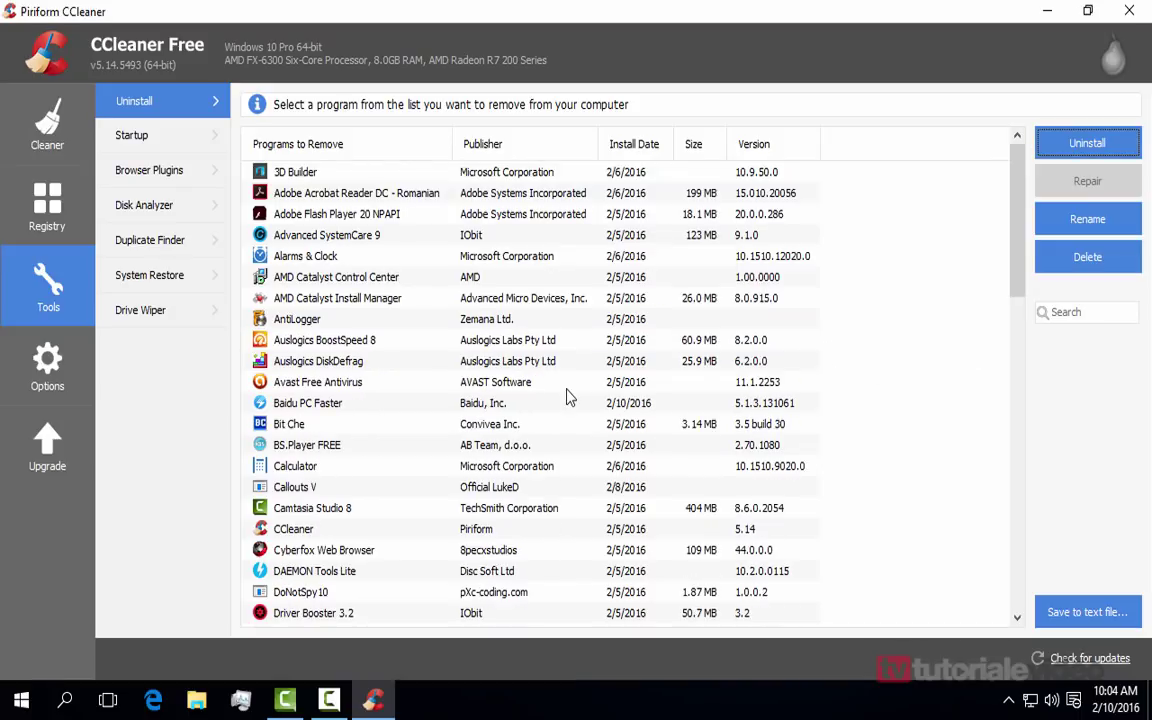
Step: Check Start and the end of the program list for leftover apps, and close CCleaner
key("super")
key("super")
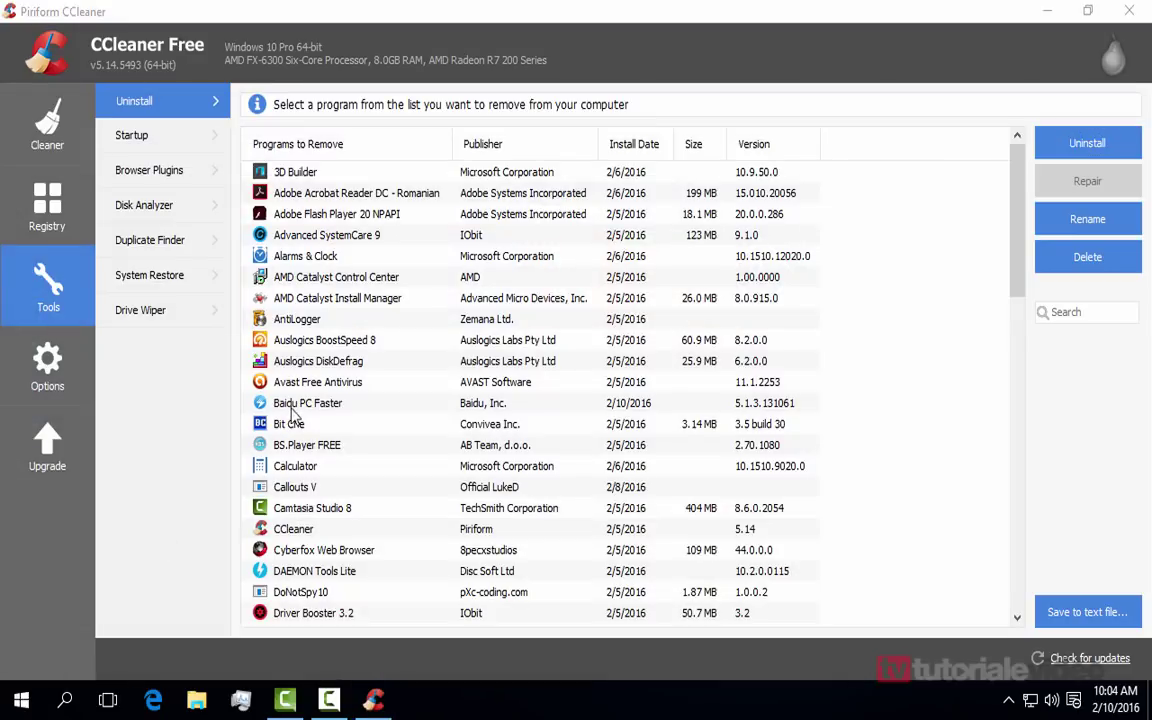
scroll(300, 405, "down", 15)
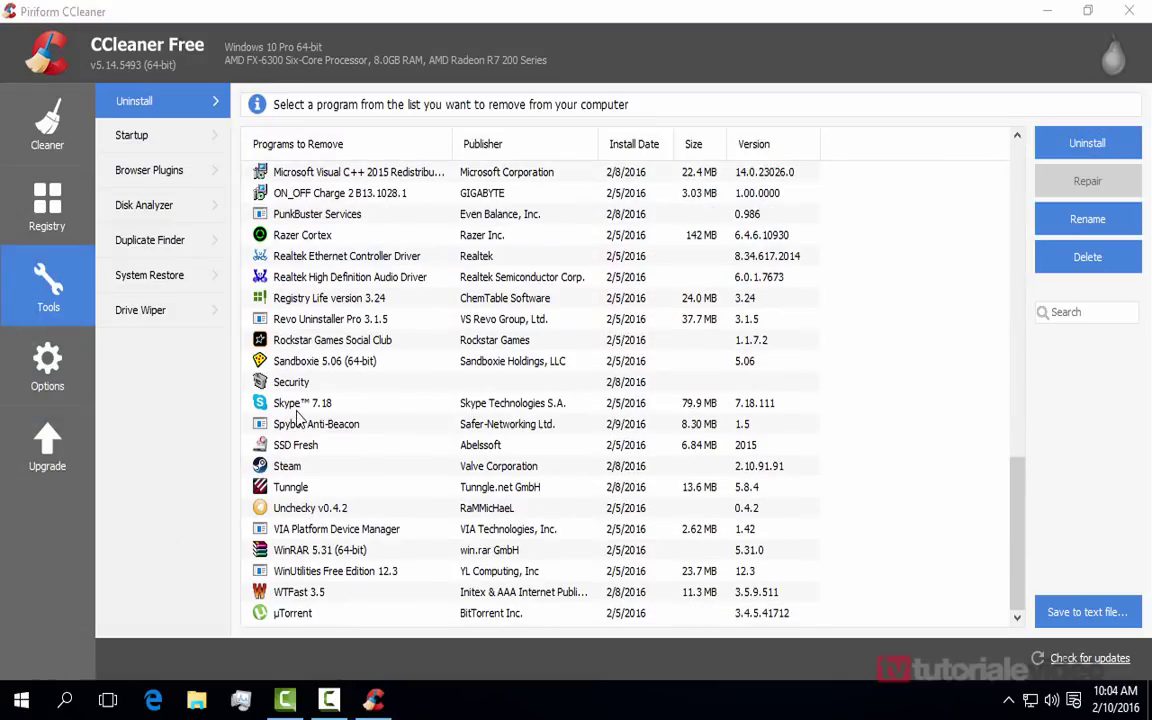
left_click(1129, 10)
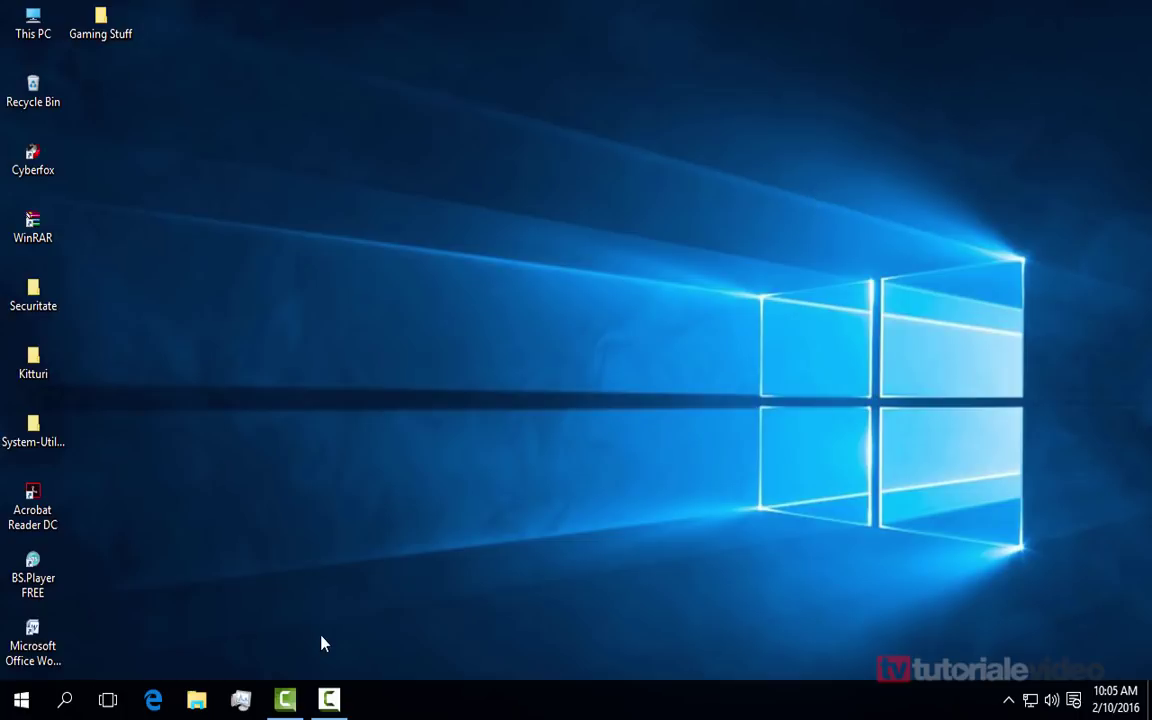
Step: Run powershell as a new task with administrative privileges from Task Manager, and close Task Manager
left_click(1139, 708)
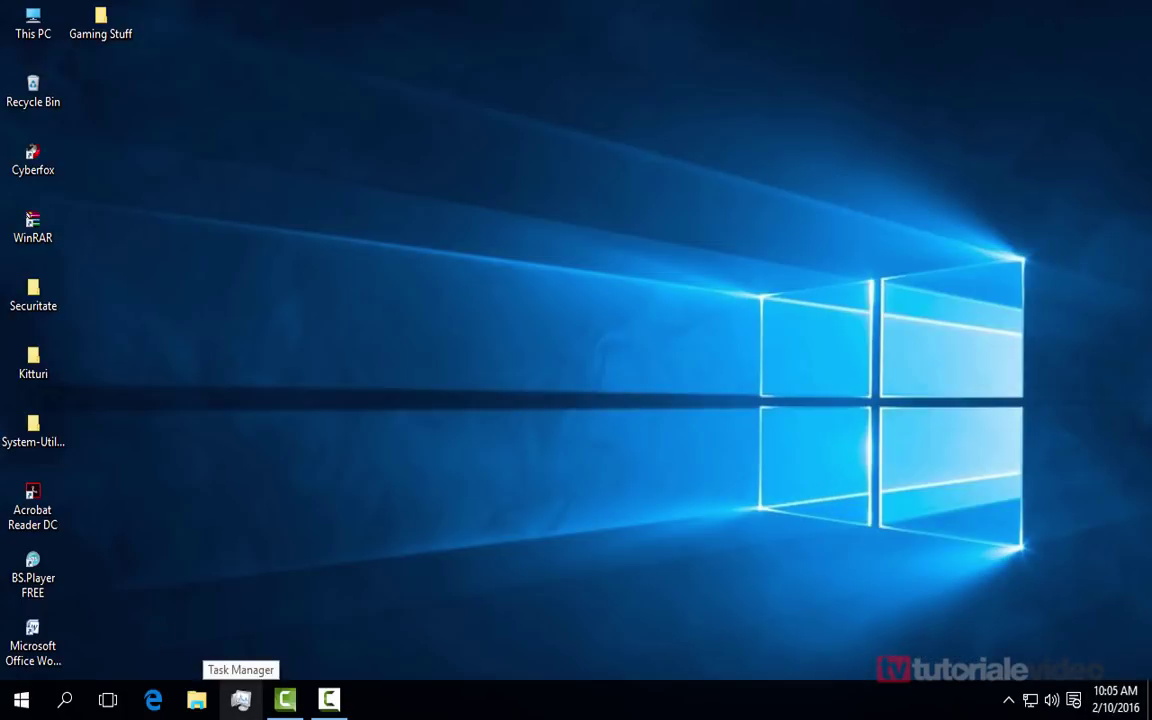
left_click(240, 699)
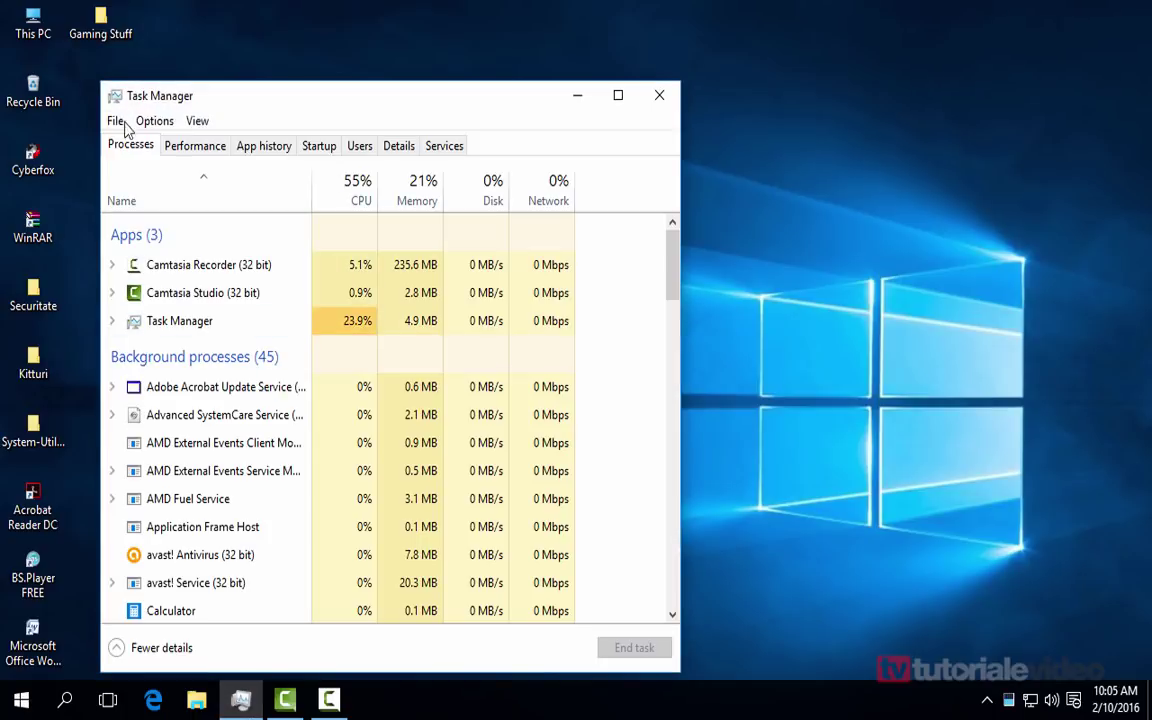
left_click(116, 121)
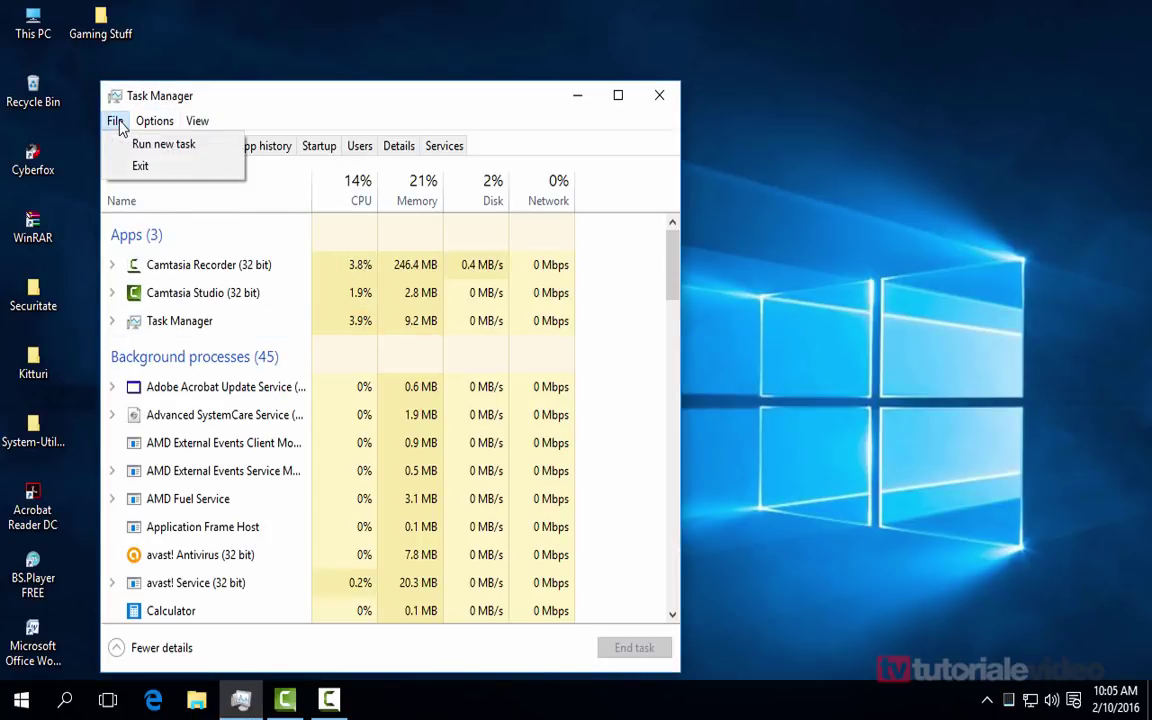
left_click(126, 144)
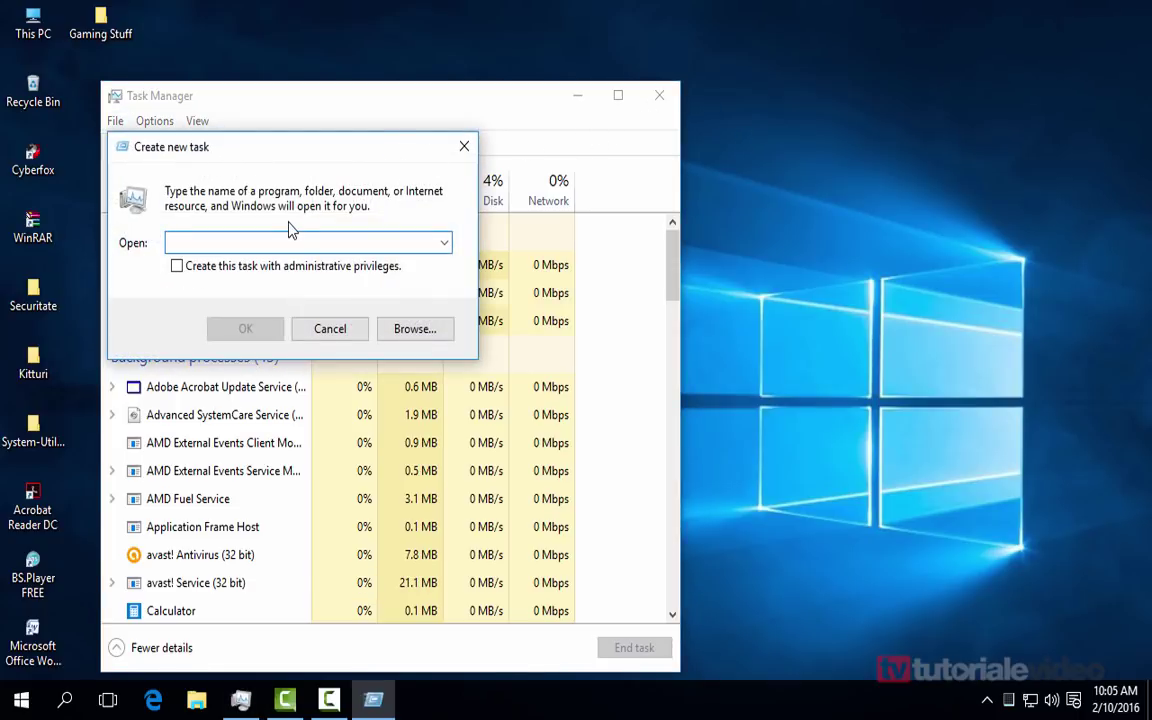
type("powershe")
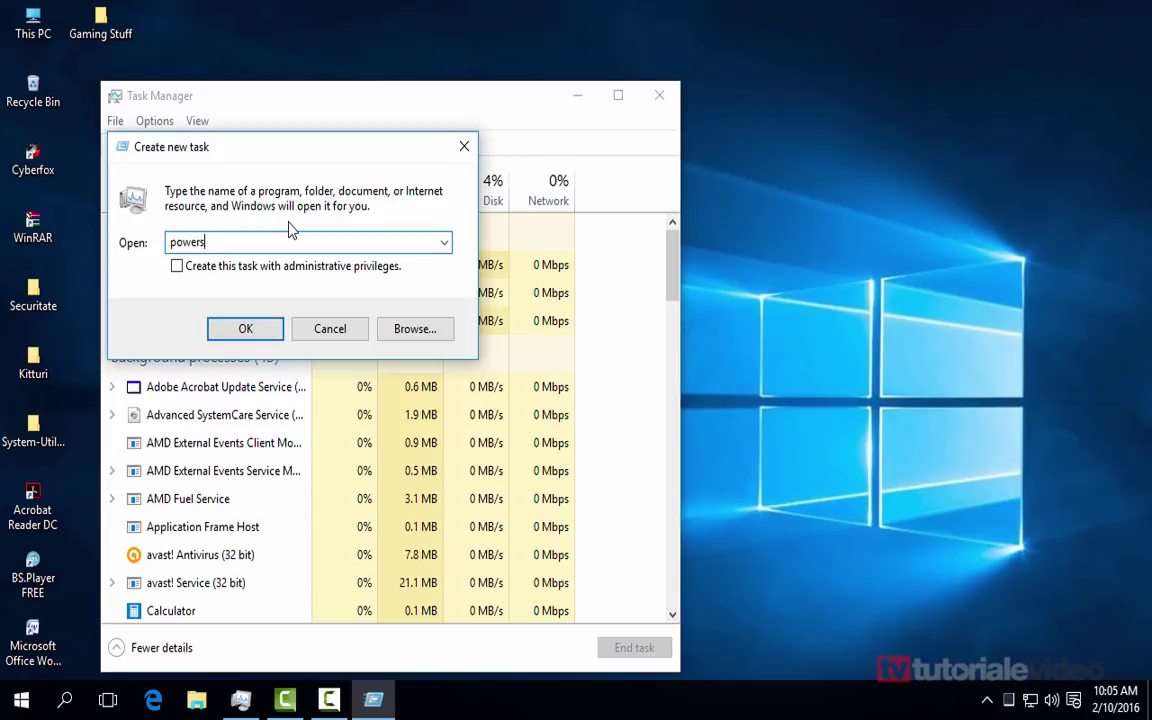
type("ll")
left_click(366, 268)
left_click(247, 327)
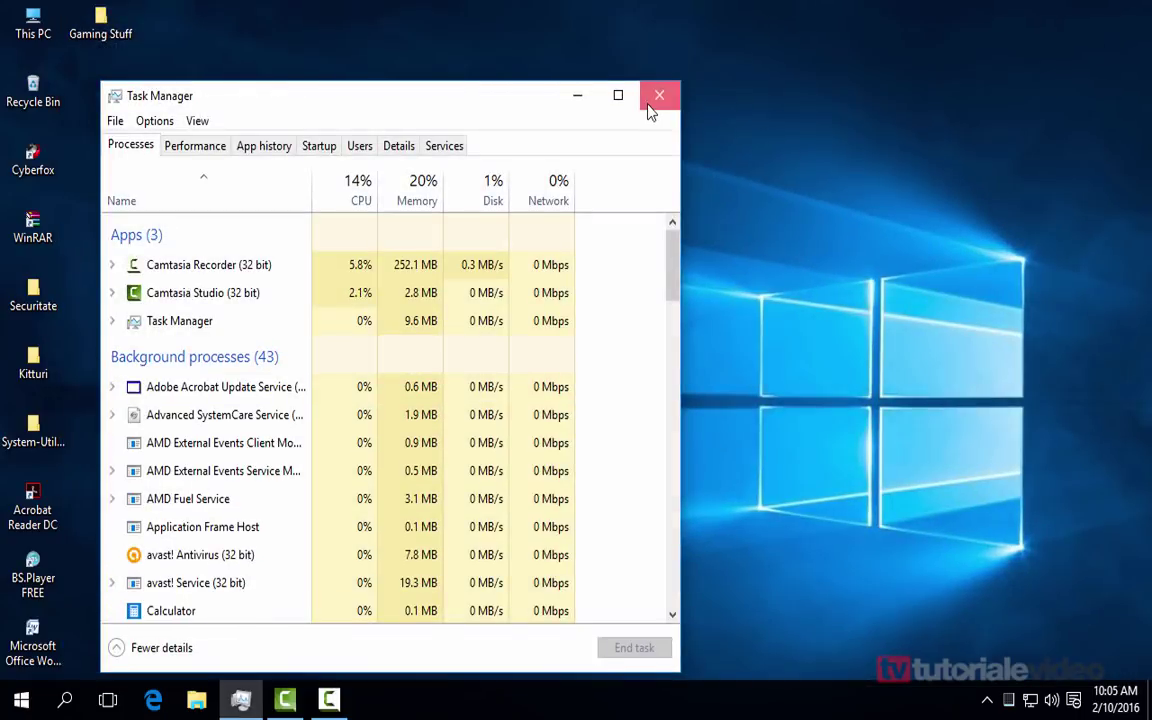
left_click(659, 95)
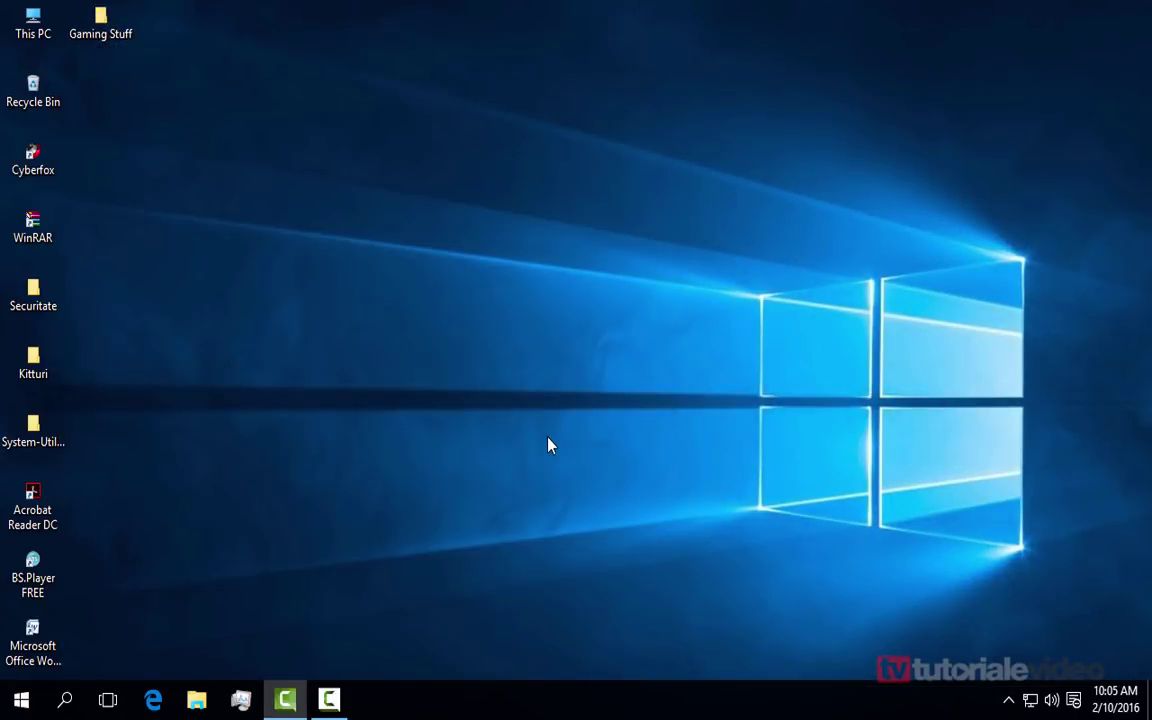